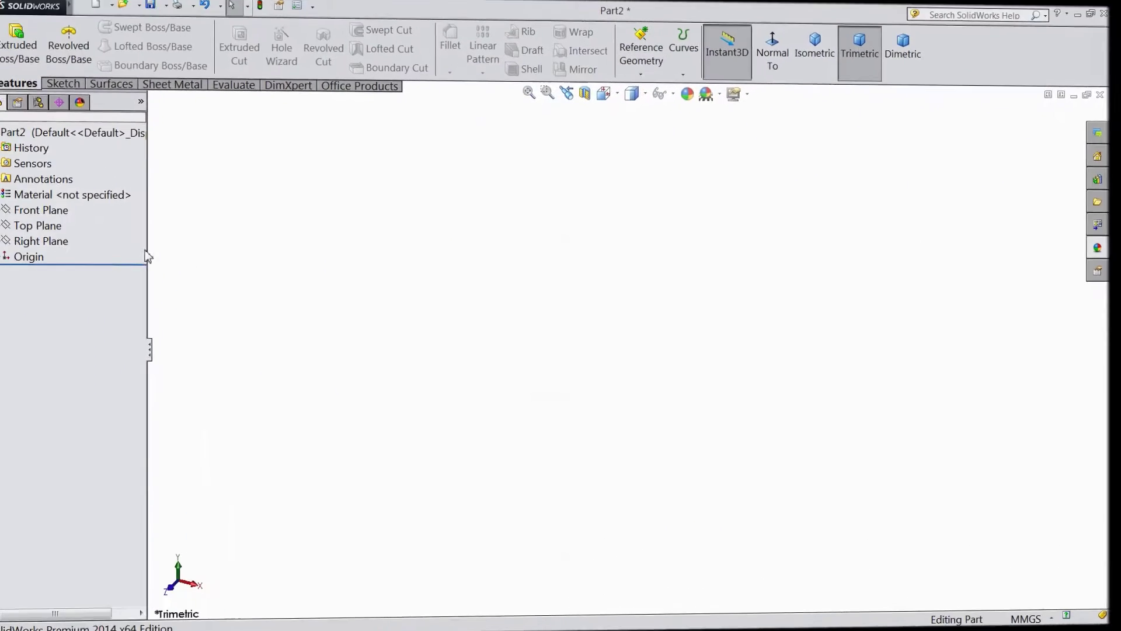
- On the Right Plane, sketch an origin-centred circle dimensioned to 5.5 mm diameter
left_click(64, 229)
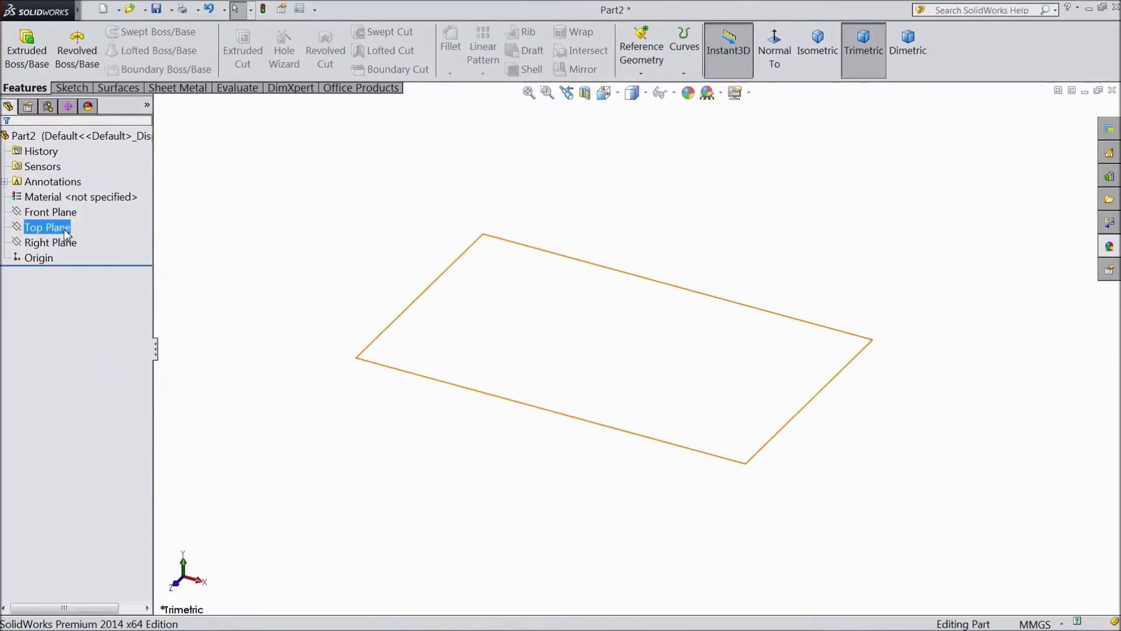
left_click(53, 245)
left_click(64, 229)
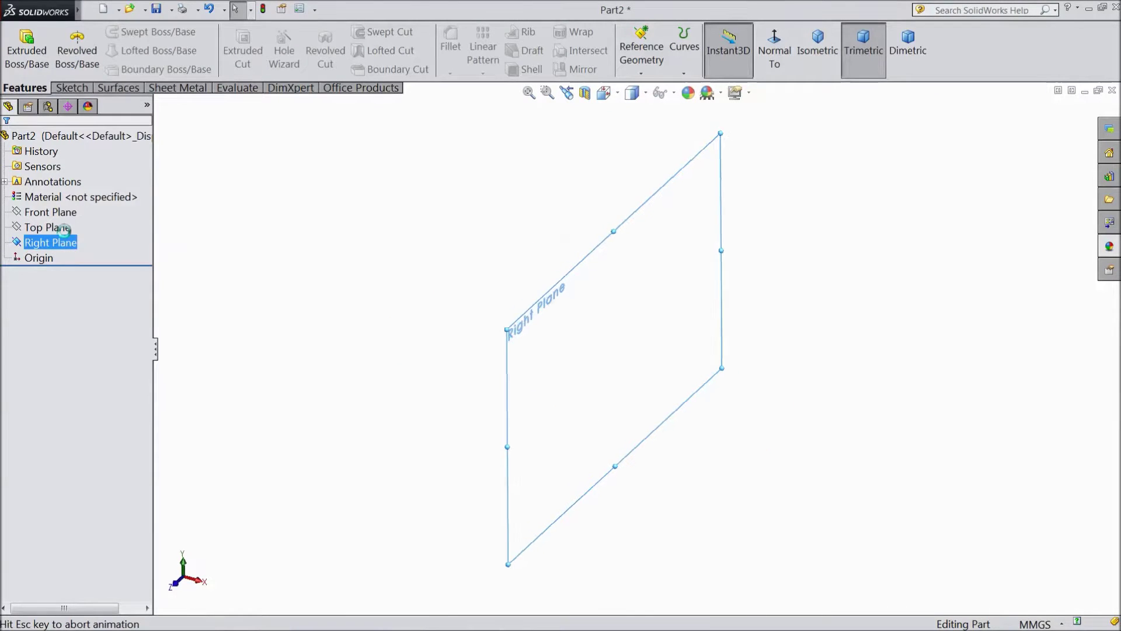
left_click(127, 33)
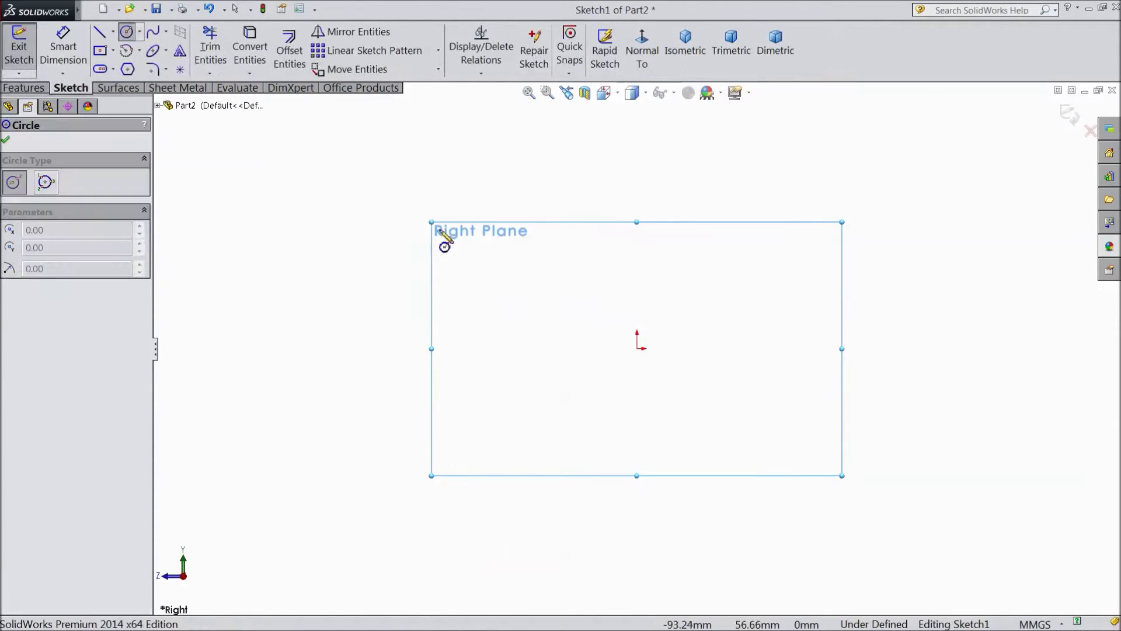
left_click(636, 347)
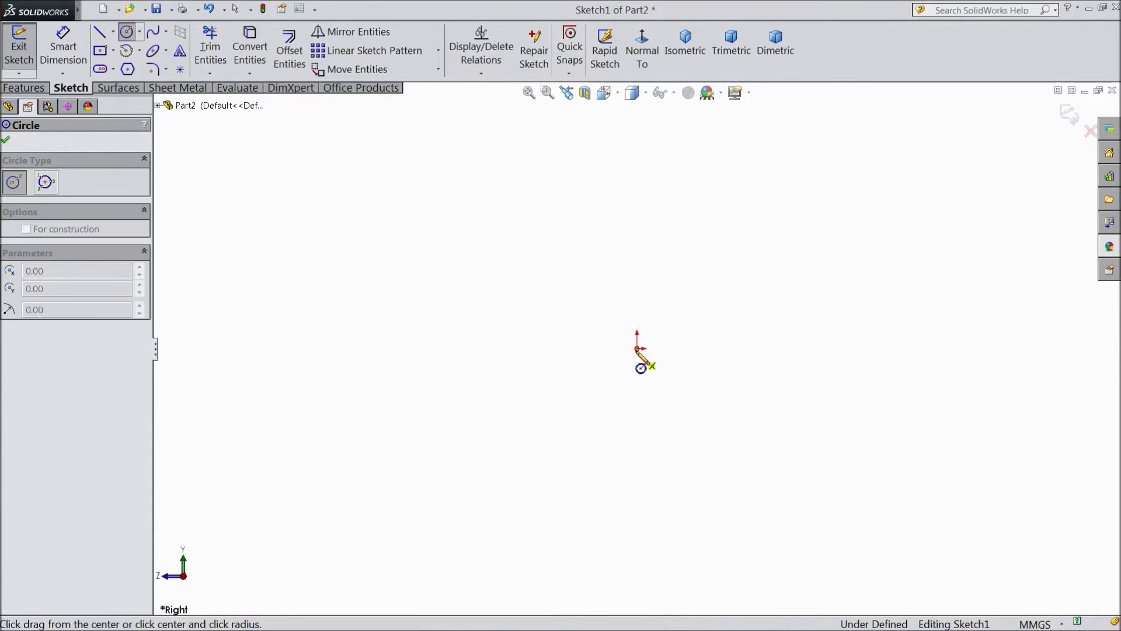
left_click(424, 314)
left_click(74, 62)
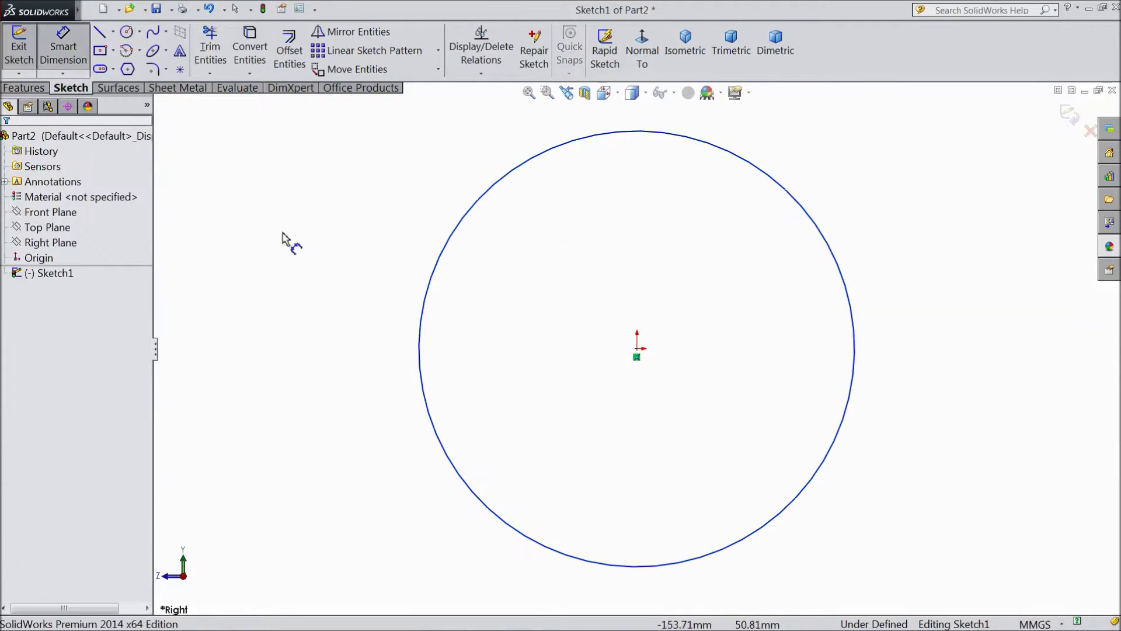
left_click(422, 355)
left_click(337, 352)
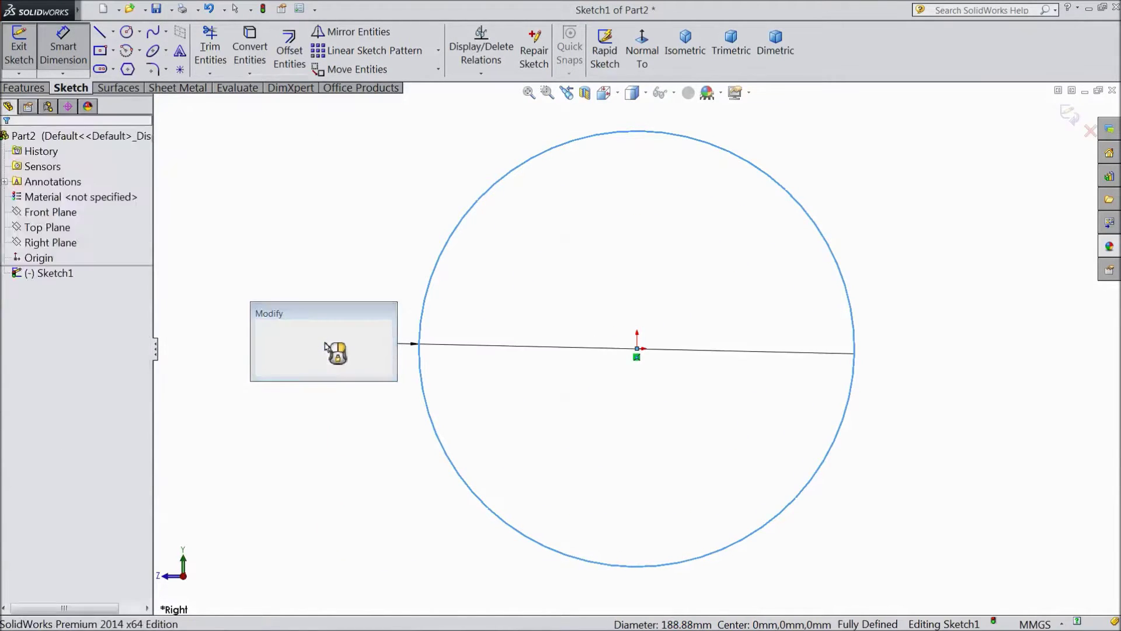
type("5.5")
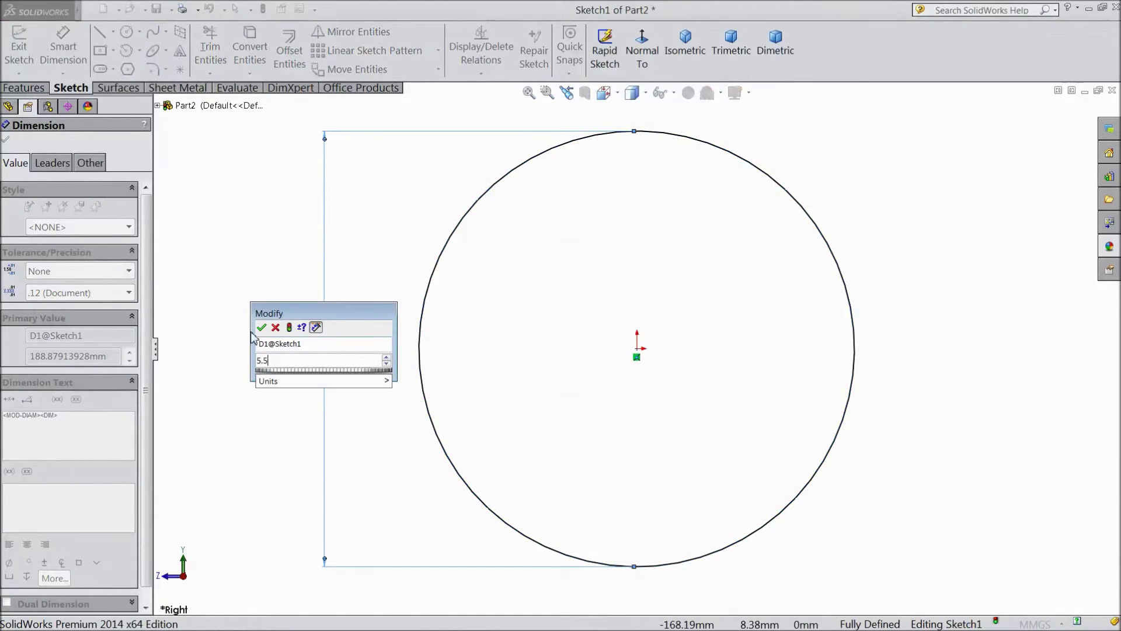
key("Return")
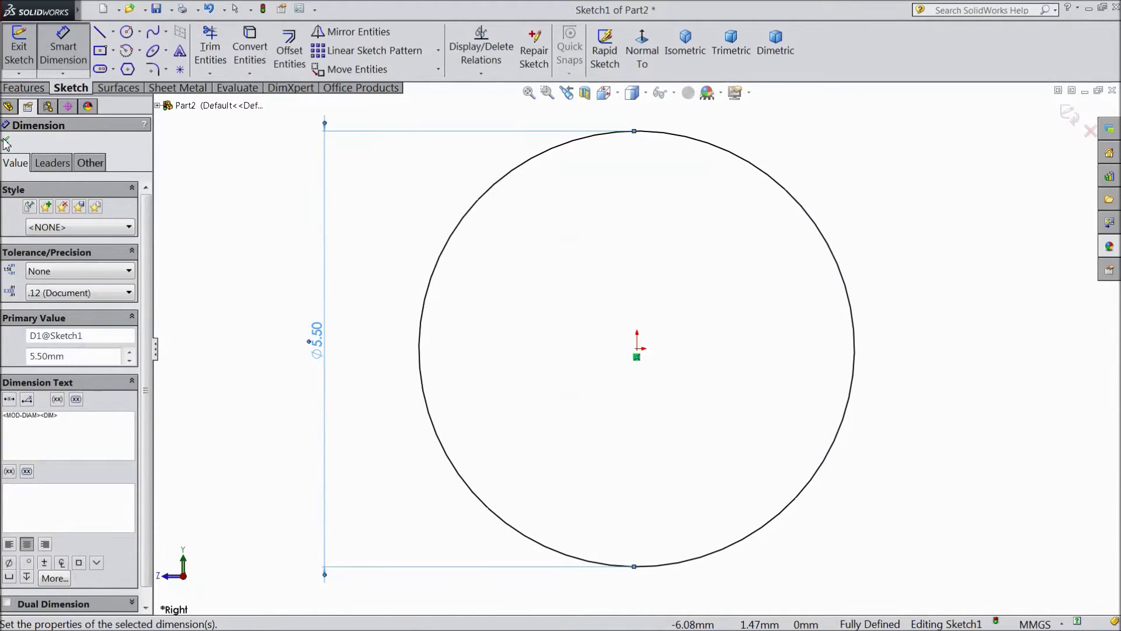
left_click(5, 143)
left_click(25, 88)
- Extrude the circle 4 mm blind into Boss-Extrude1 and select the cylinder's end face
left_click(26, 51)
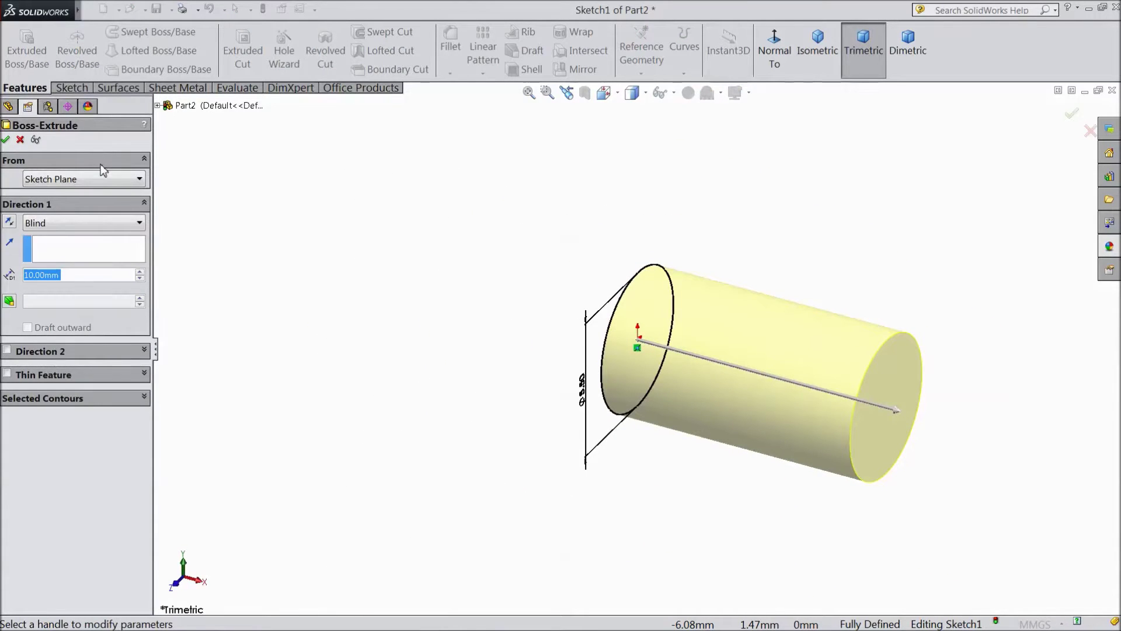
type("4")
key("Return")
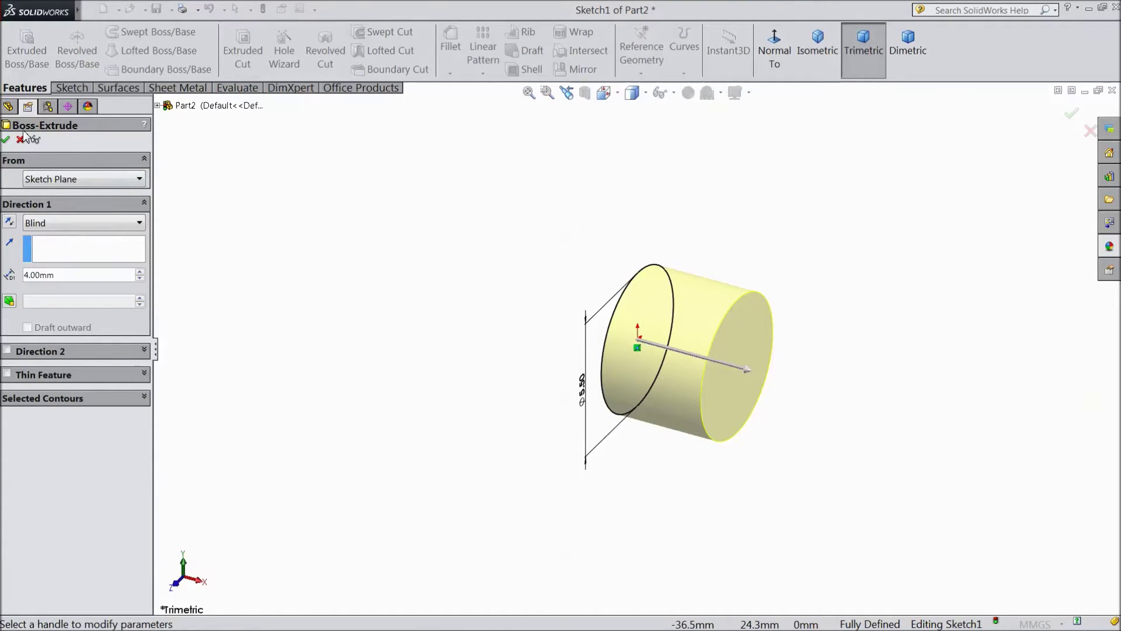
left_click(5, 141)
mouse_move(735, 366)
middle_mouse_down()
mouse_move(535, 358)
mouse_move(451, 337)
mouse_move(490, 357)
middle_mouse_up()
left_click(577, 354)
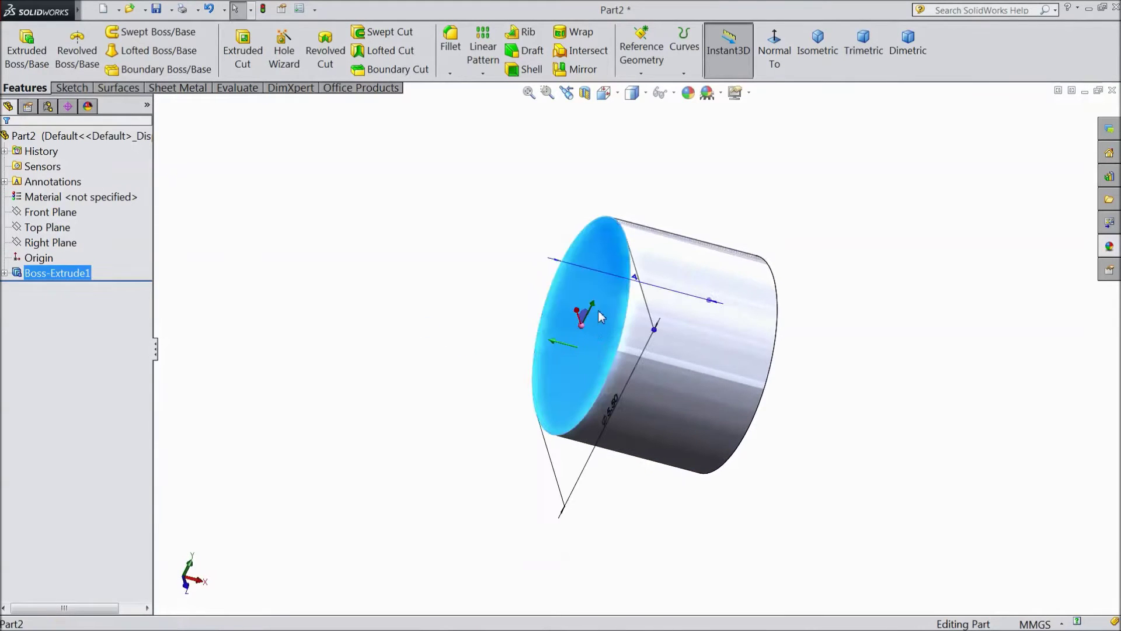
- Sketch a six-sided polygon centred on the origin on the cylinder's end face, viewed normal-to
left_click(595, 313)
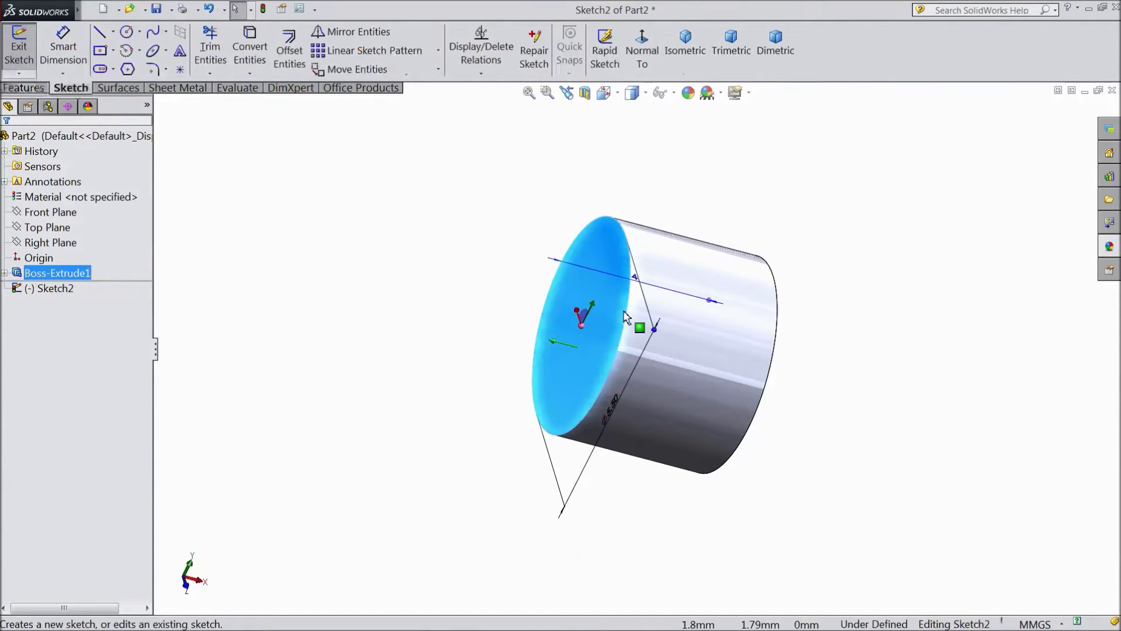
left_click(641, 54)
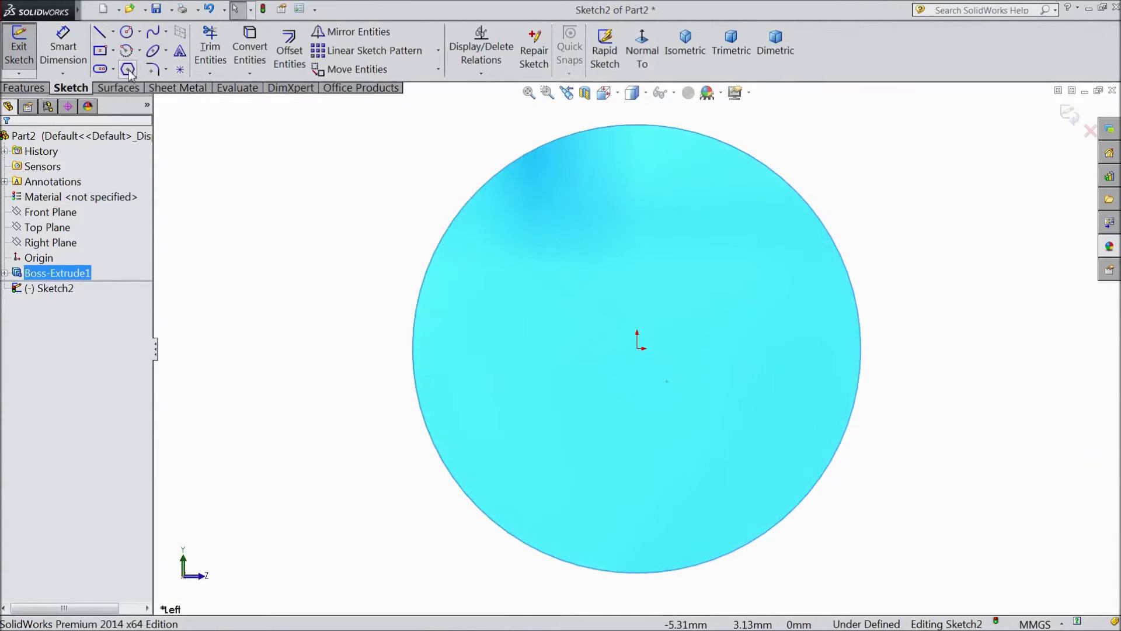
left_click(127, 70)
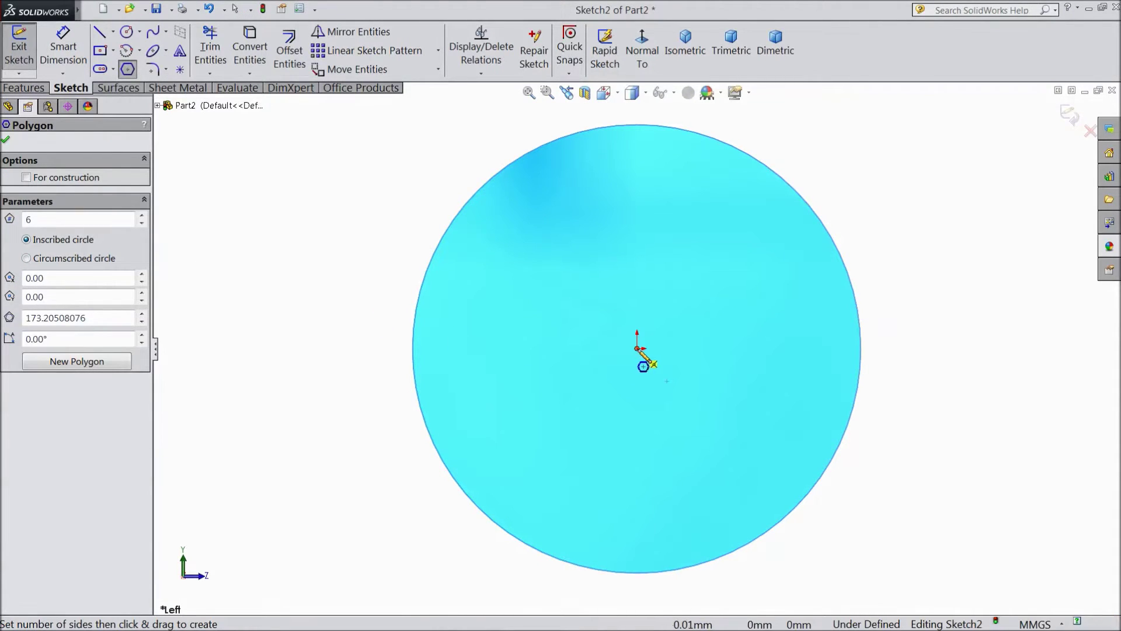
mouse_move(637, 348)
left_mouse_down()
mouse_move(361, 342)
mouse_move(400, 351)
left_mouse_up()
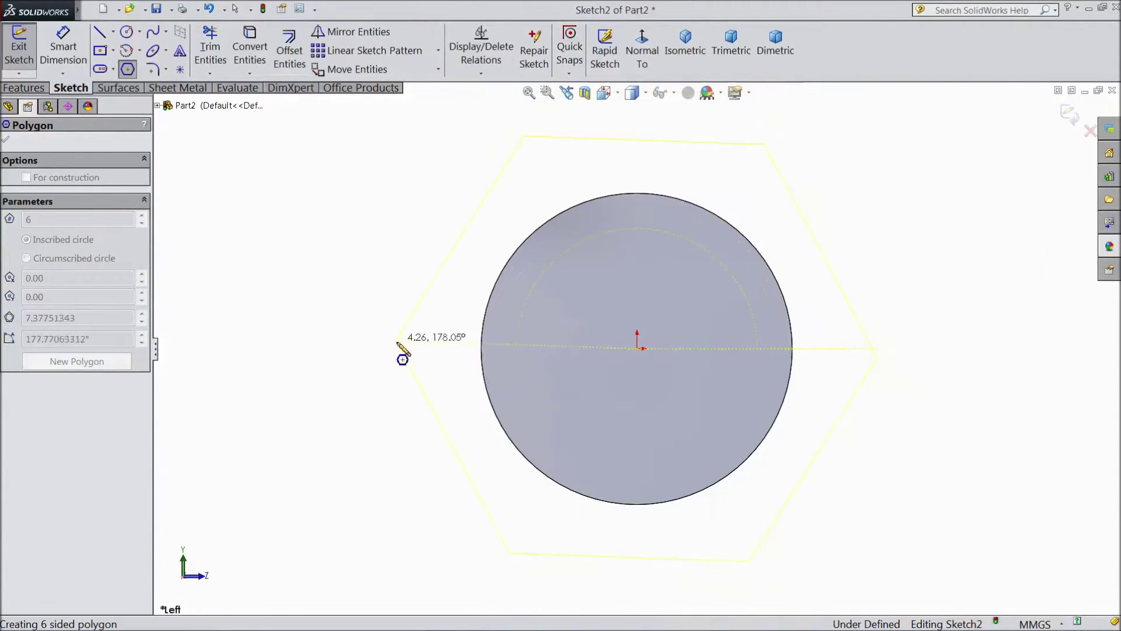
left_click(401, 349)
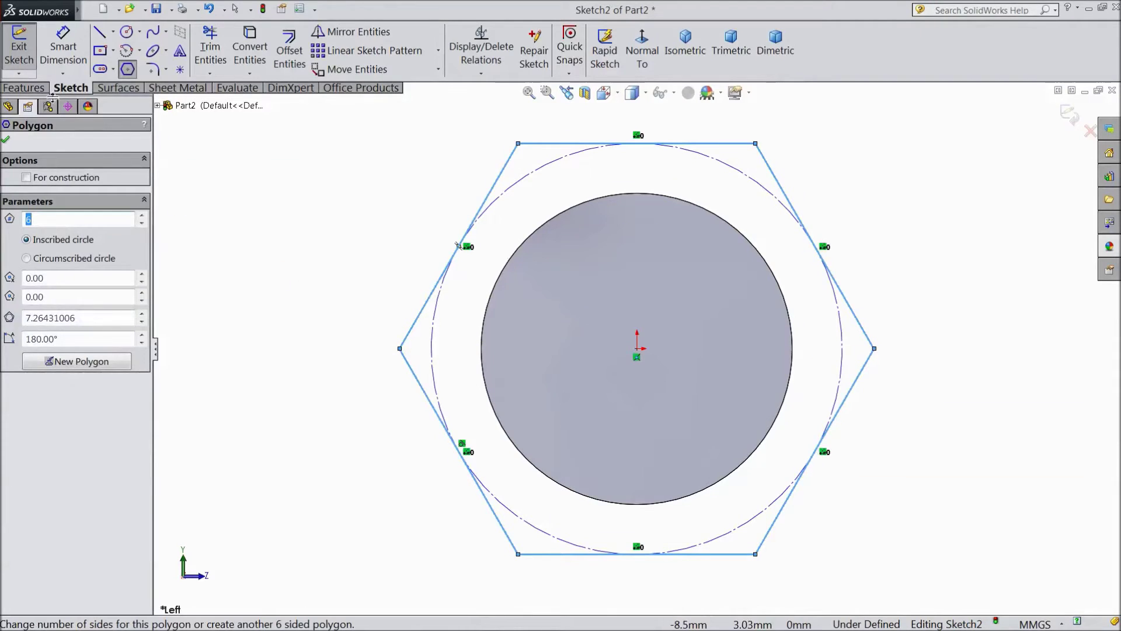
- Dimension the hexagon 8 mm between its top and bottom flats
left_click(63, 48)
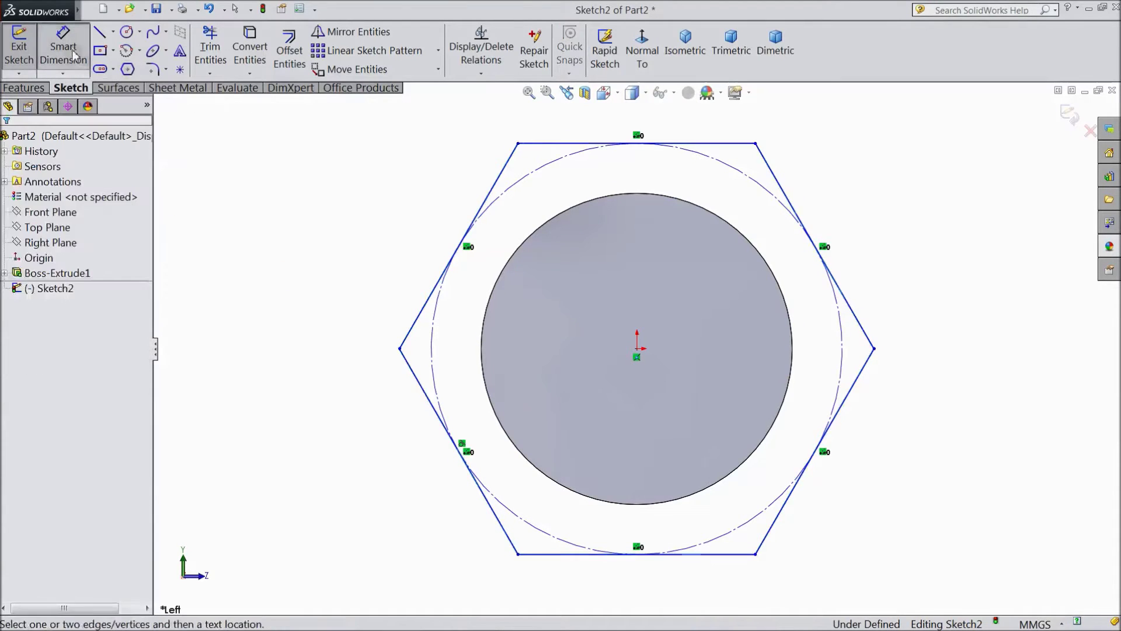
left_click(543, 145)
left_click(708, 555)
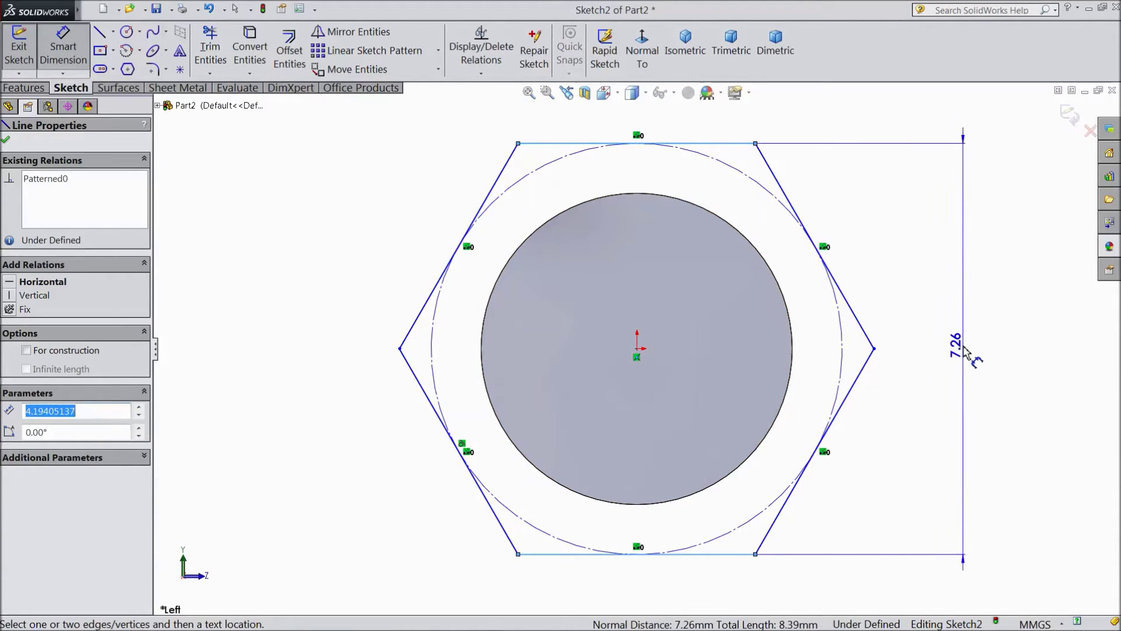
left_click(968, 351)
type("8")
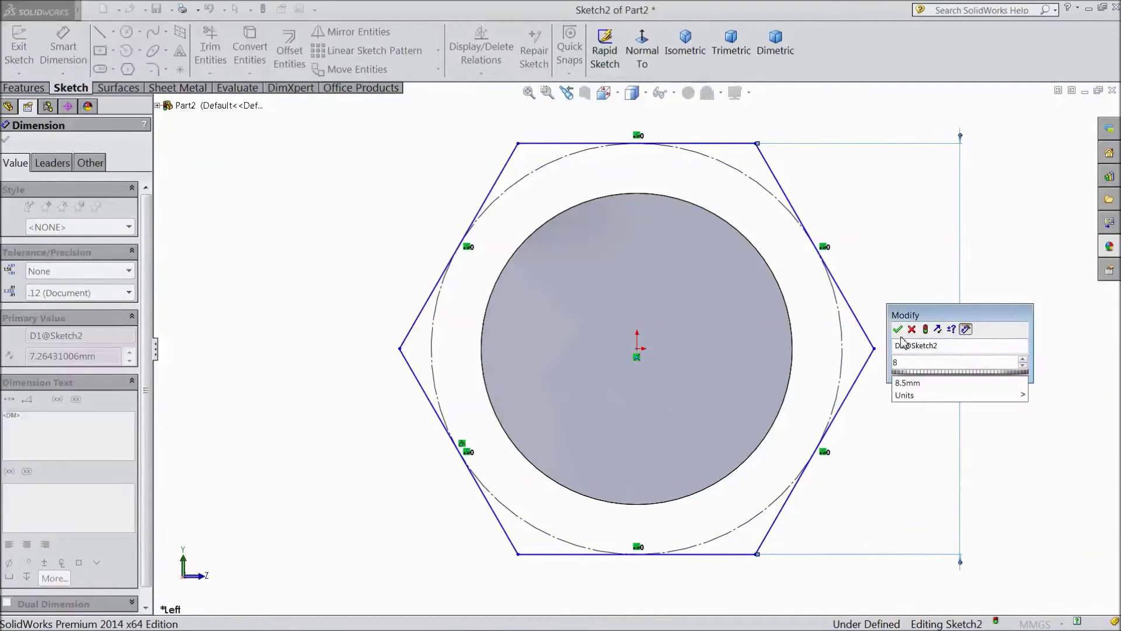
left_click(898, 329)
key("z")
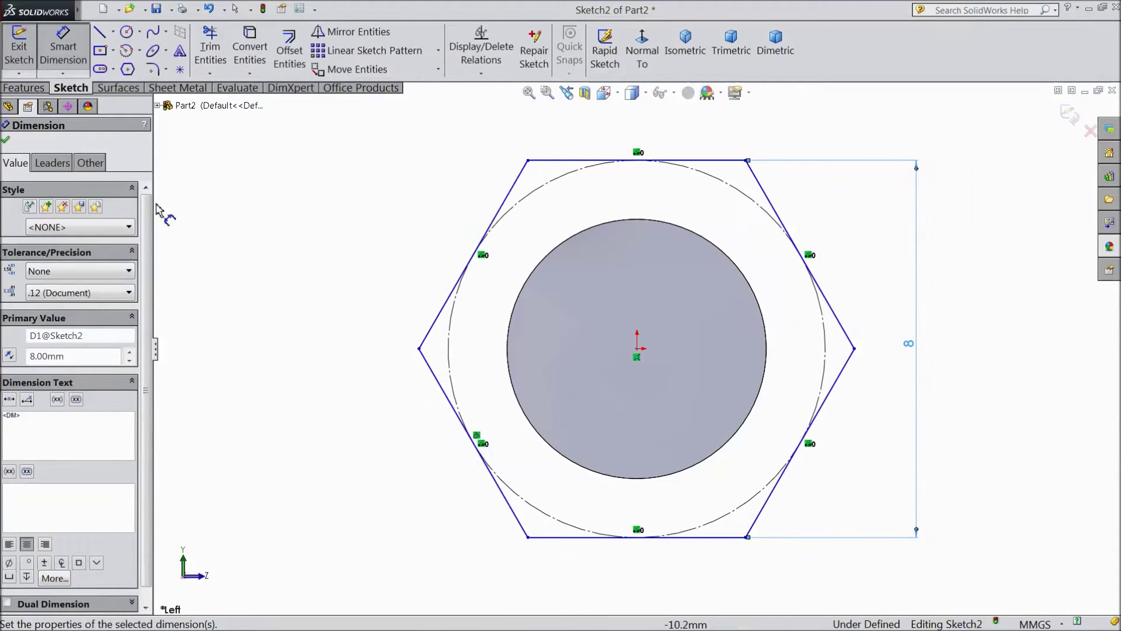
left_click(5, 143)
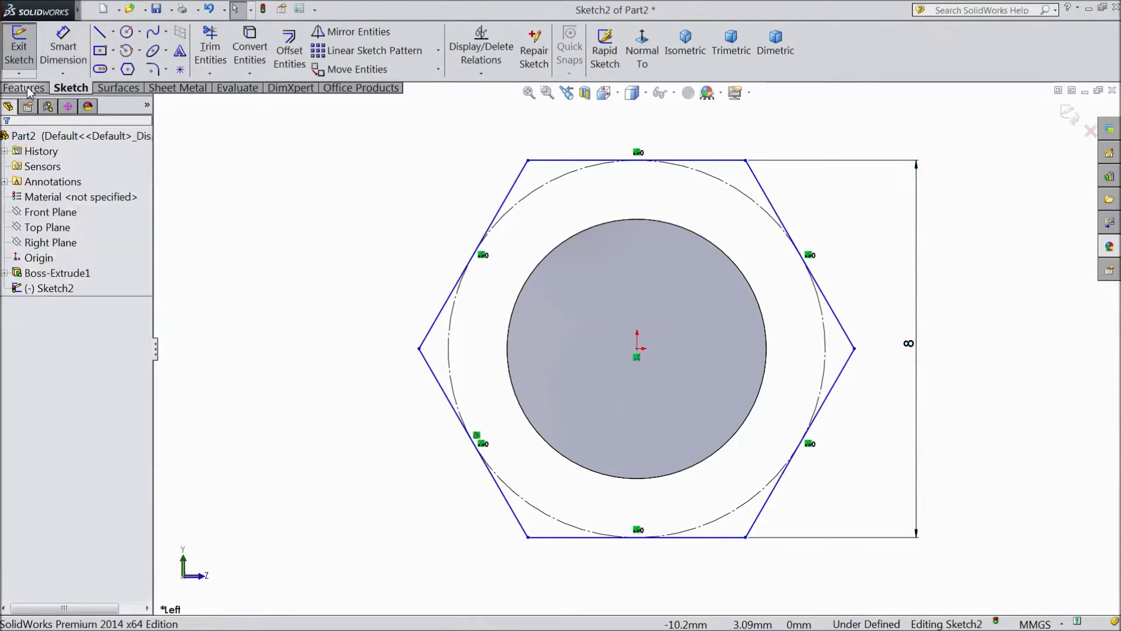
left_click(23, 87)
- Extrude the hexagon sketch 2 mm, merged with the cylinder, as Boss-Extrude2
left_click(27, 48)
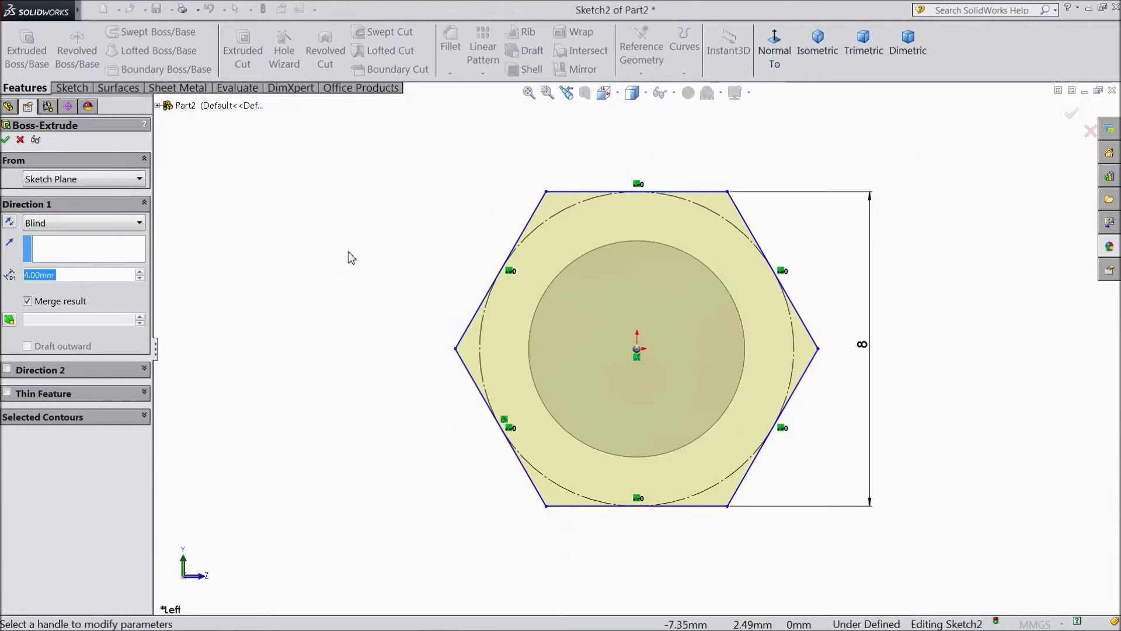
middle_click_drag(347, 255, 200, 285)
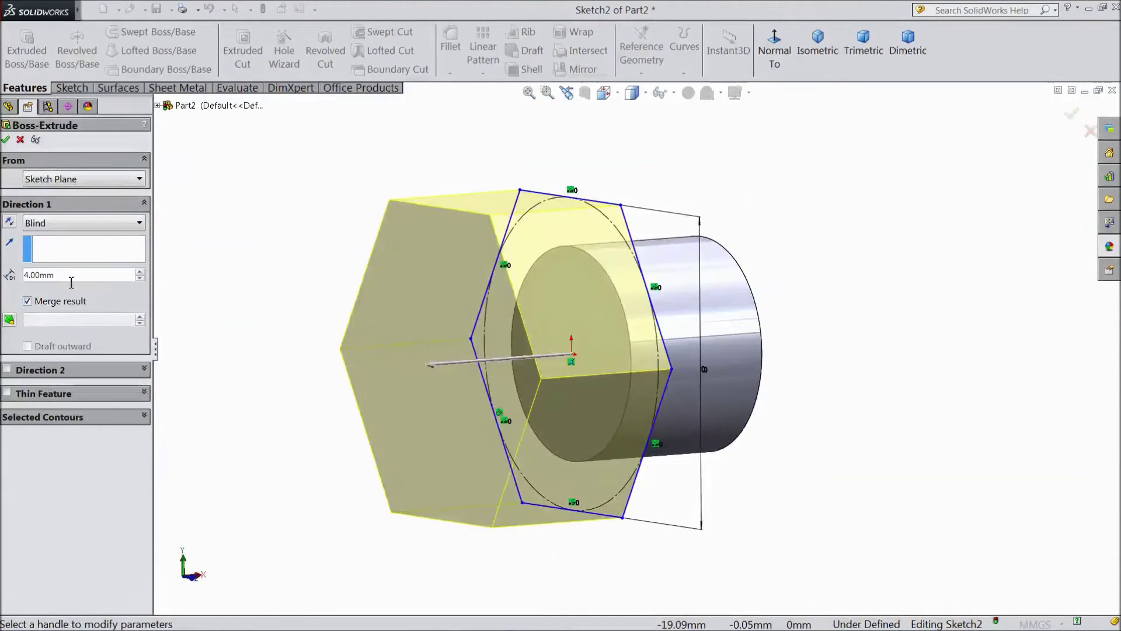
type("2")
key("Return")
middle_click_drag(288, 263, 285, 279)
left_click(6, 141)
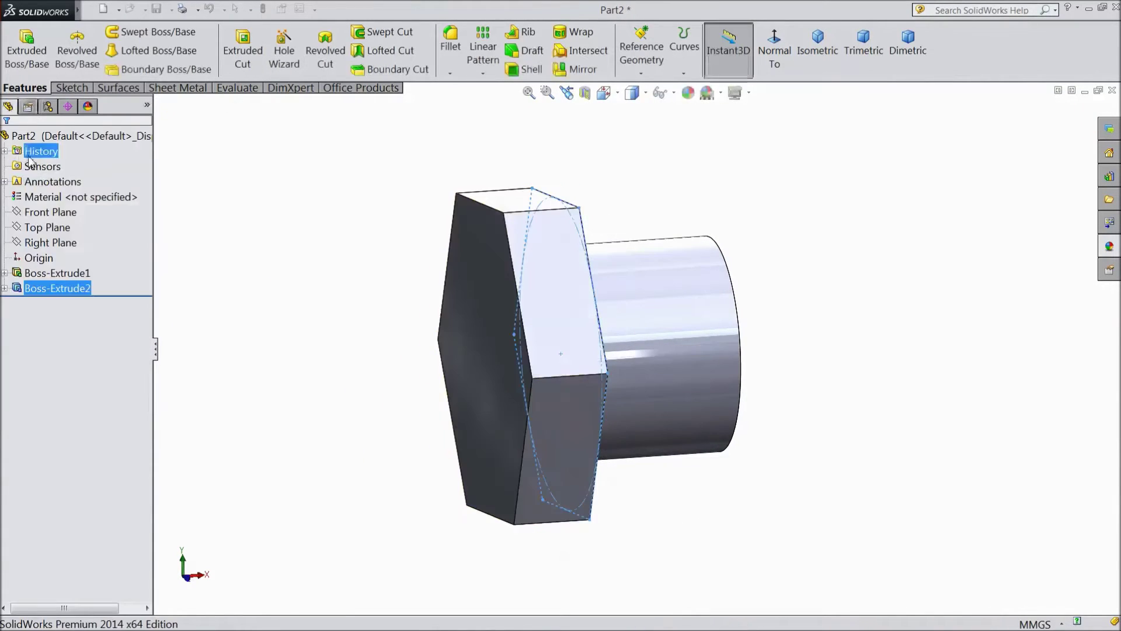
middle_click_drag(243, 306, 300, 294)
- On the hex front face, sketch an origin-centred circle and dimension it 7 mm
left_click(514, 351)
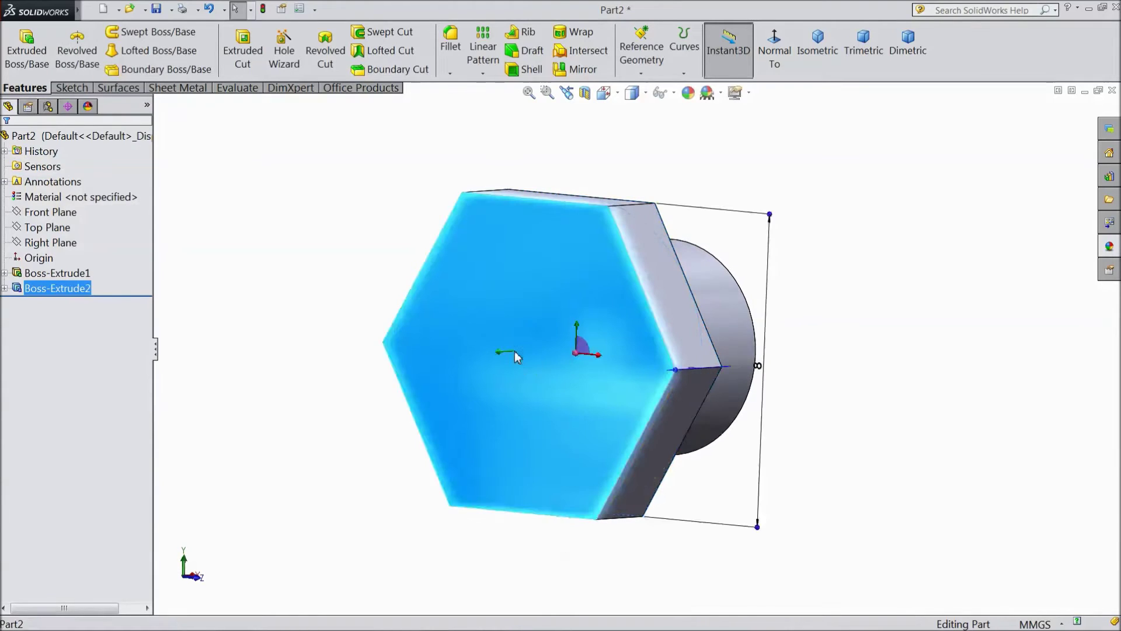
left_click(562, 314)
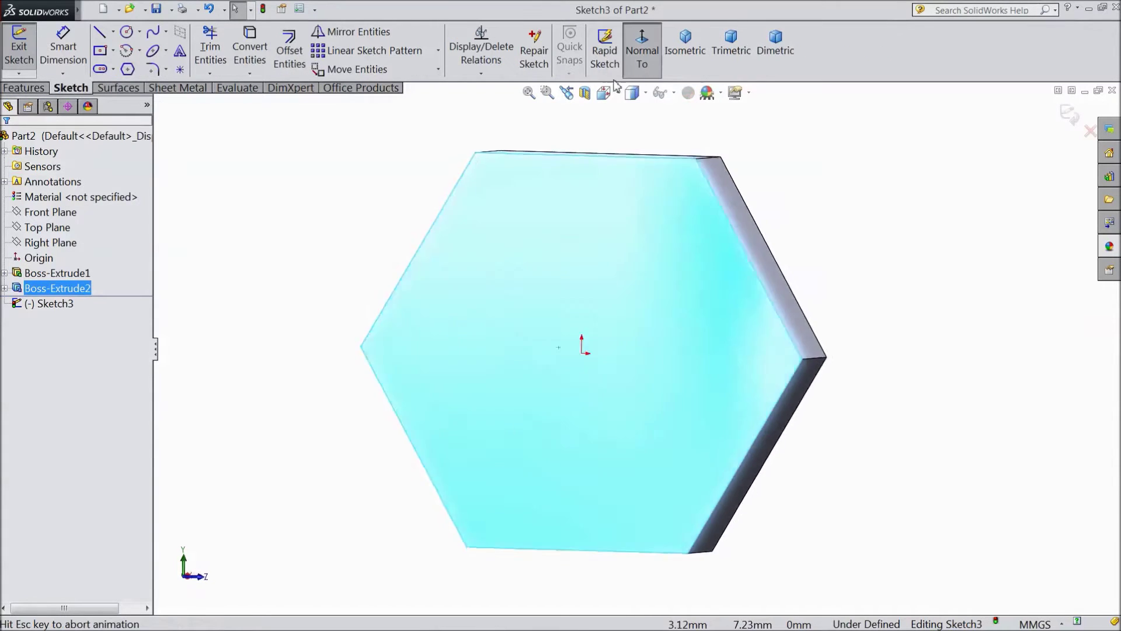
left_click(127, 32)
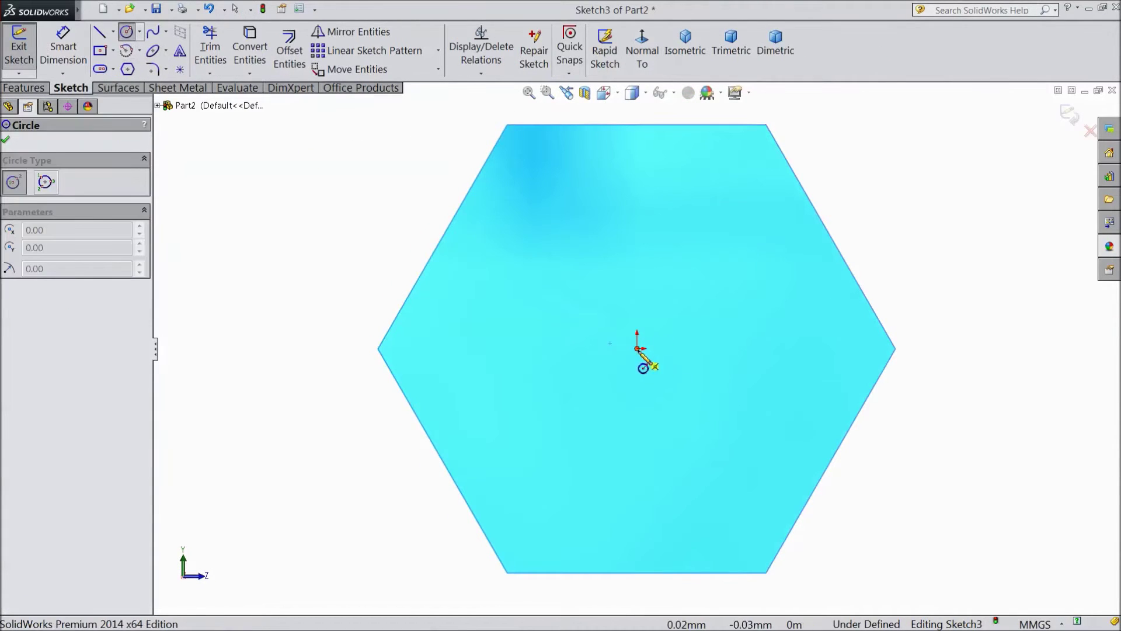
left_click(637, 348)
left_click(510, 270)
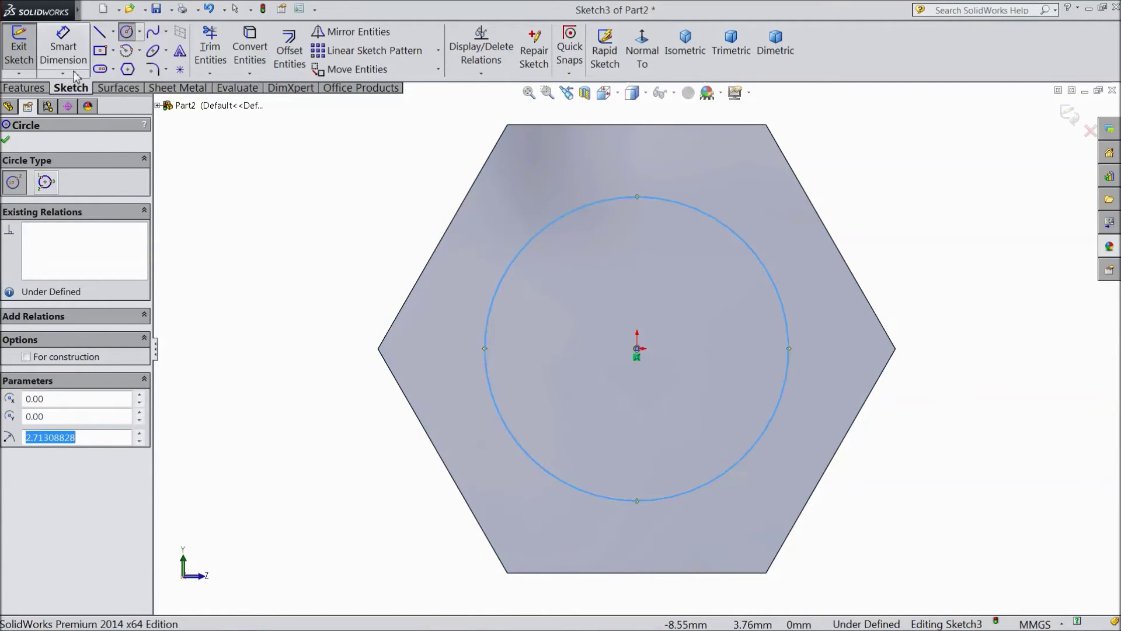
left_click(66, 51)
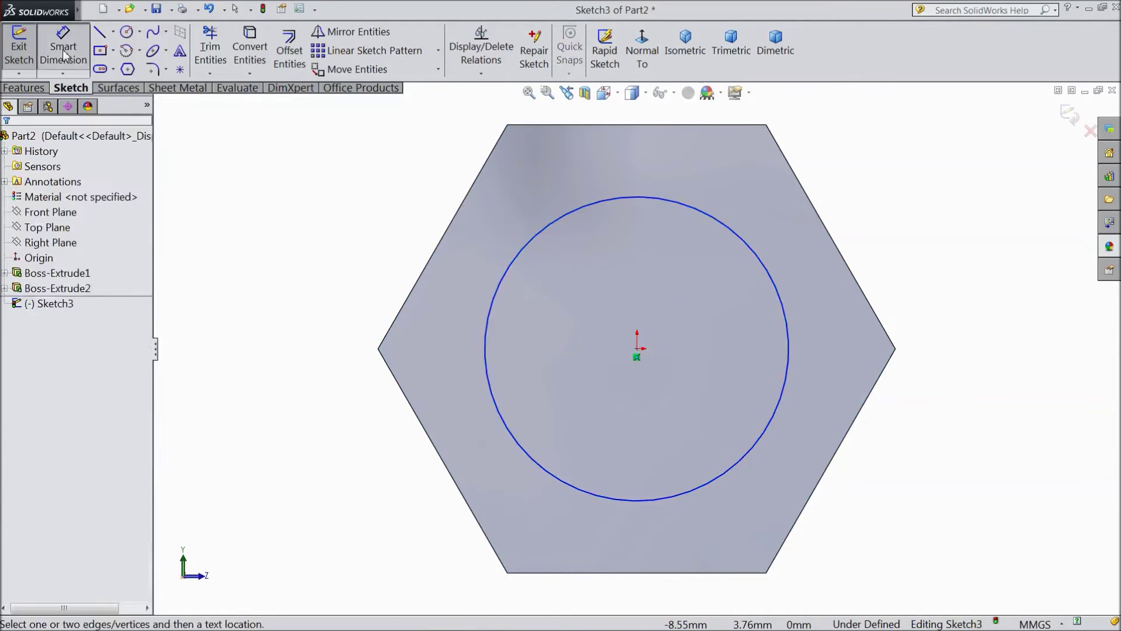
left_click(484, 353)
left_click(289, 352)
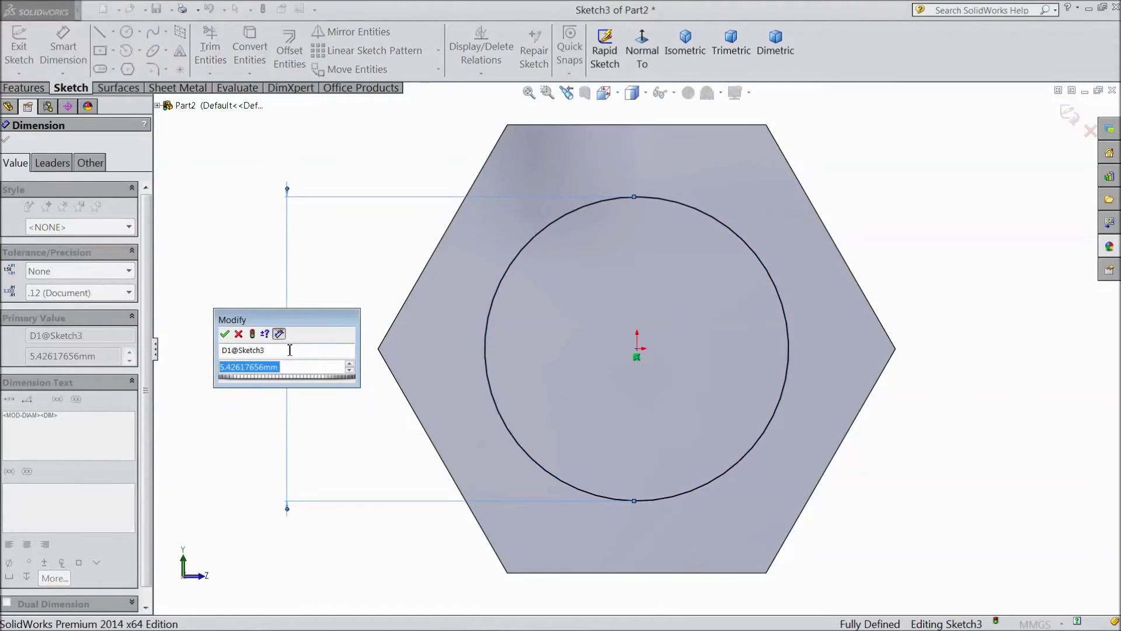
type("7")
left_click(224, 335)
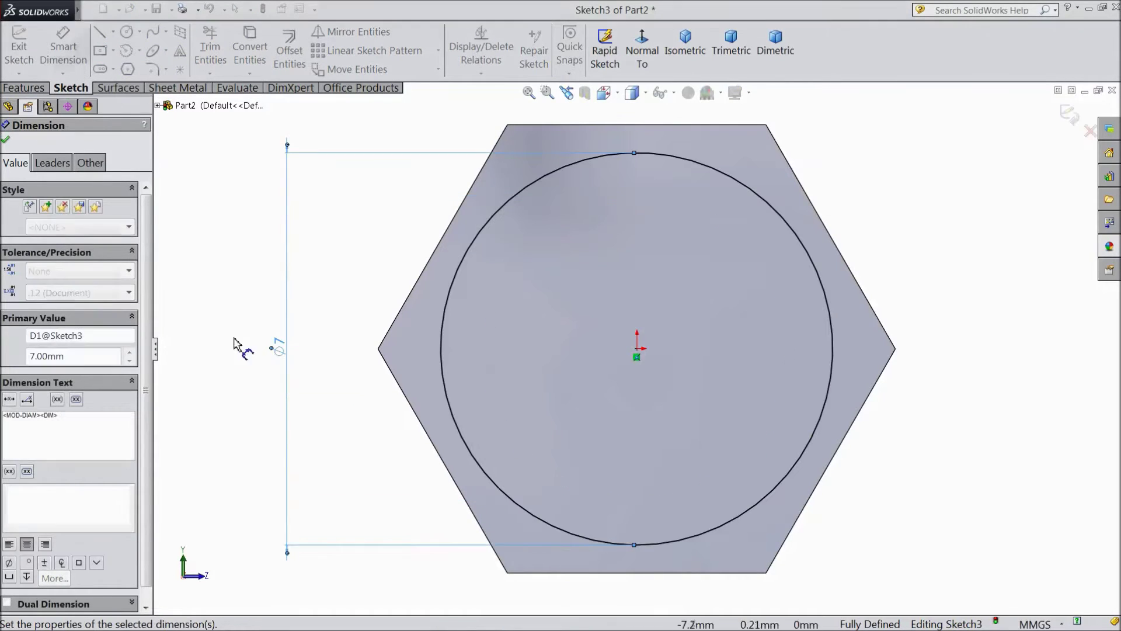
left_click(6, 141)
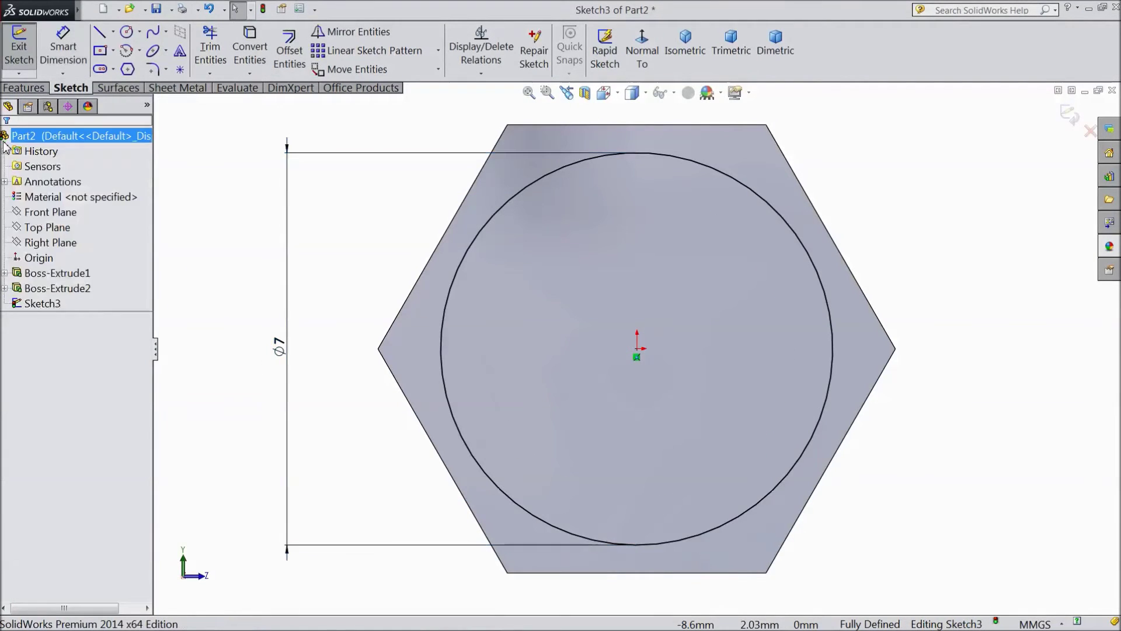
left_click(24, 88)
- Extrude the 7 mm circle 1 mm blind as the Boss-Extrude3 collar
left_click(30, 66)
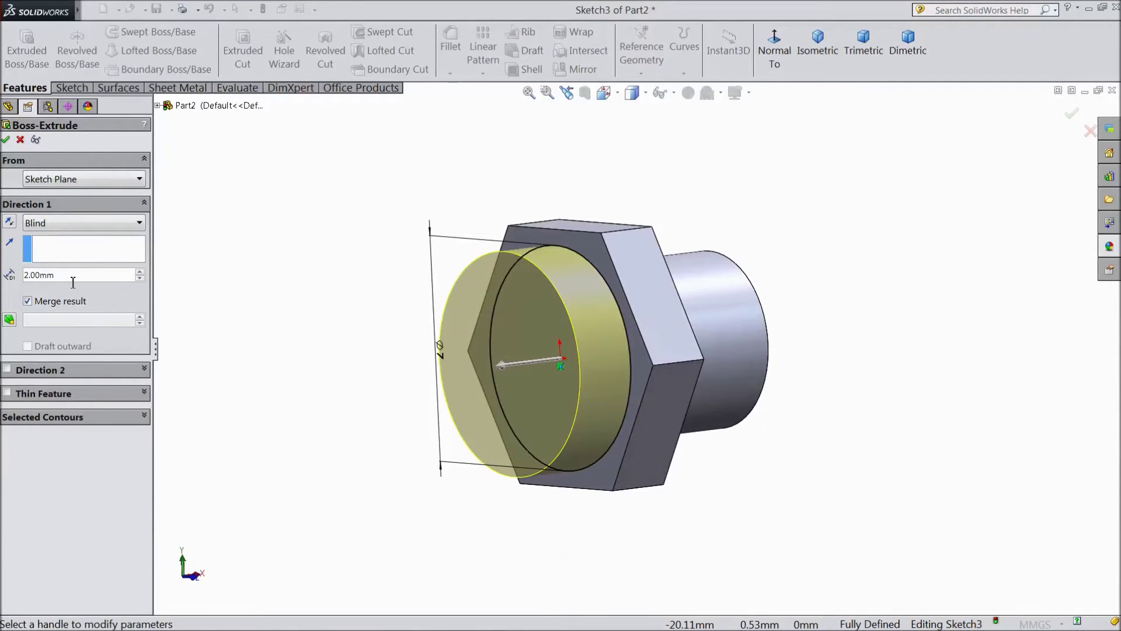
double_click(37, 274)
type("4")
key("Return")
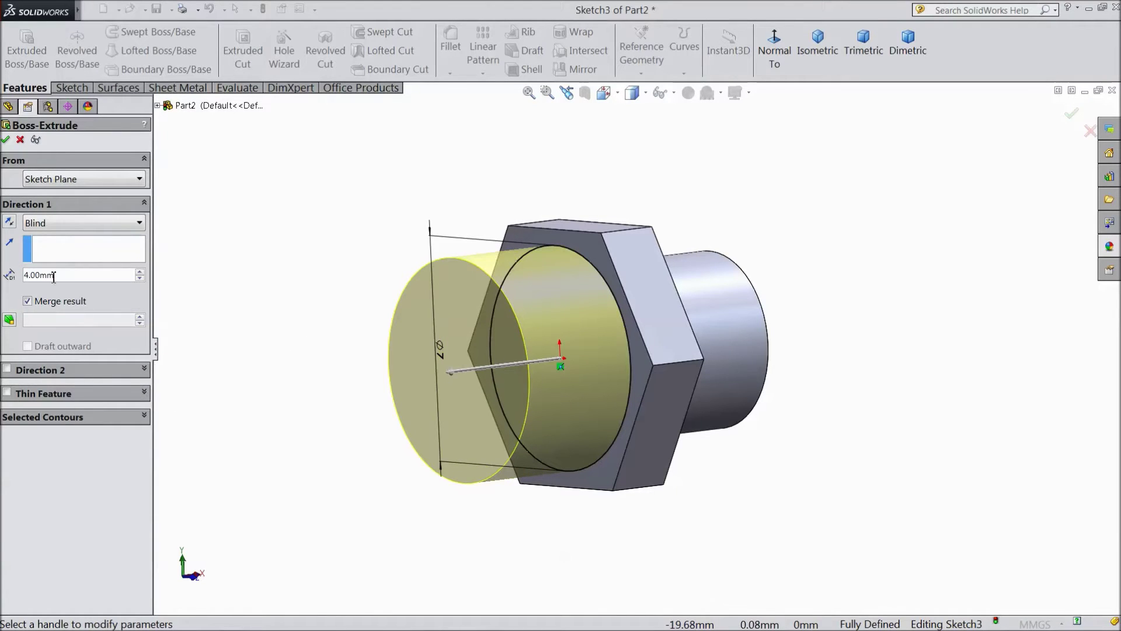
type("1")
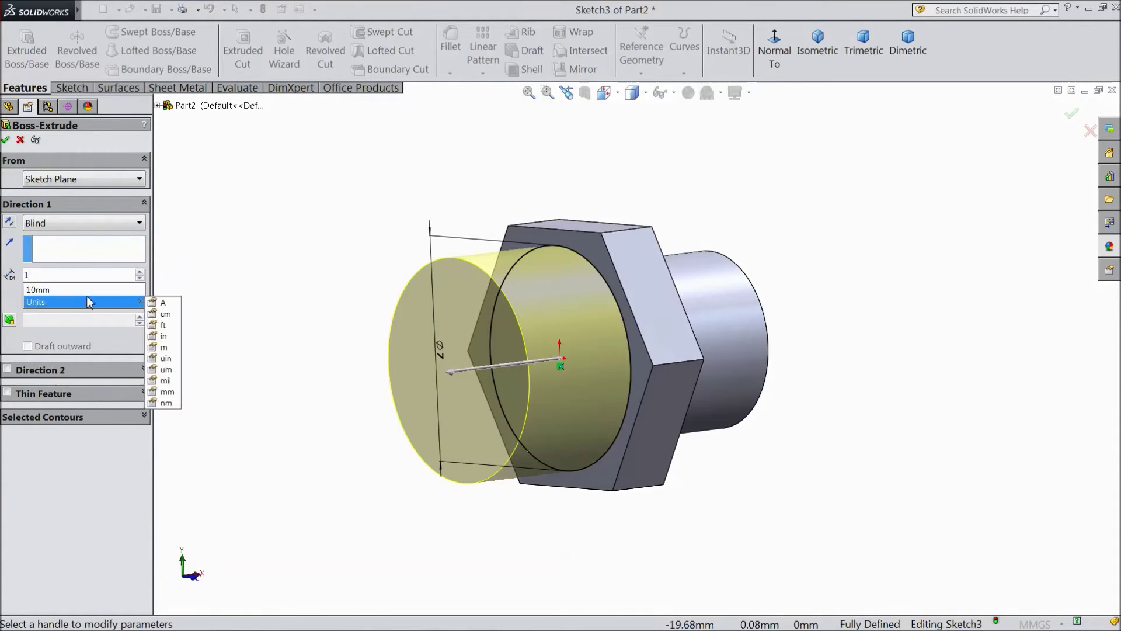
key("Return")
scroll(651, 338, "down", 1)
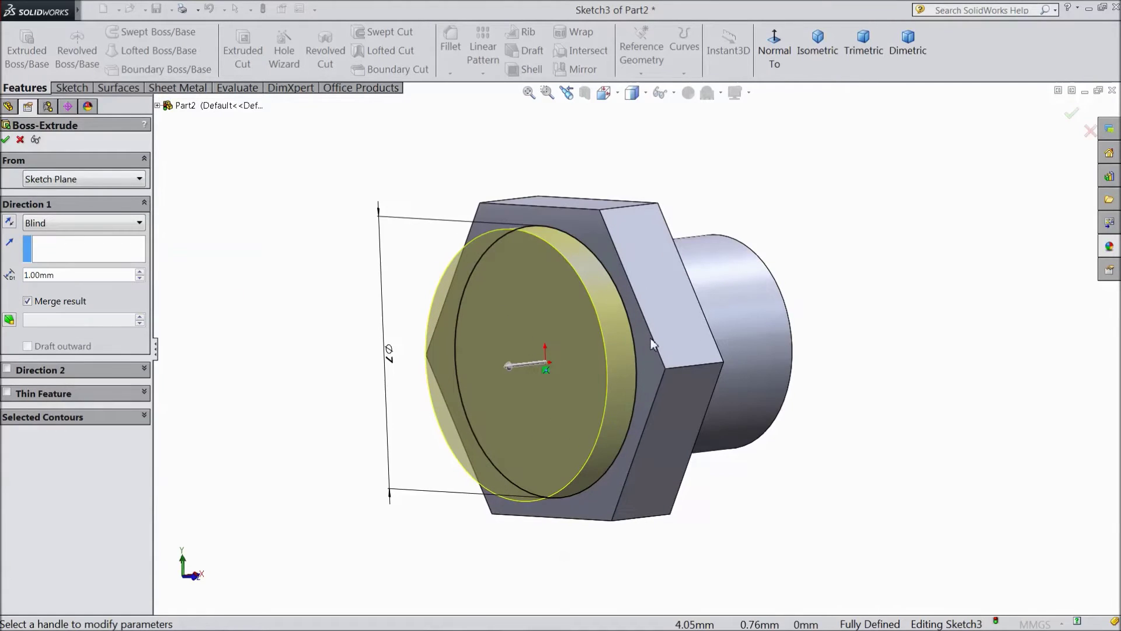
left_click(6, 139)
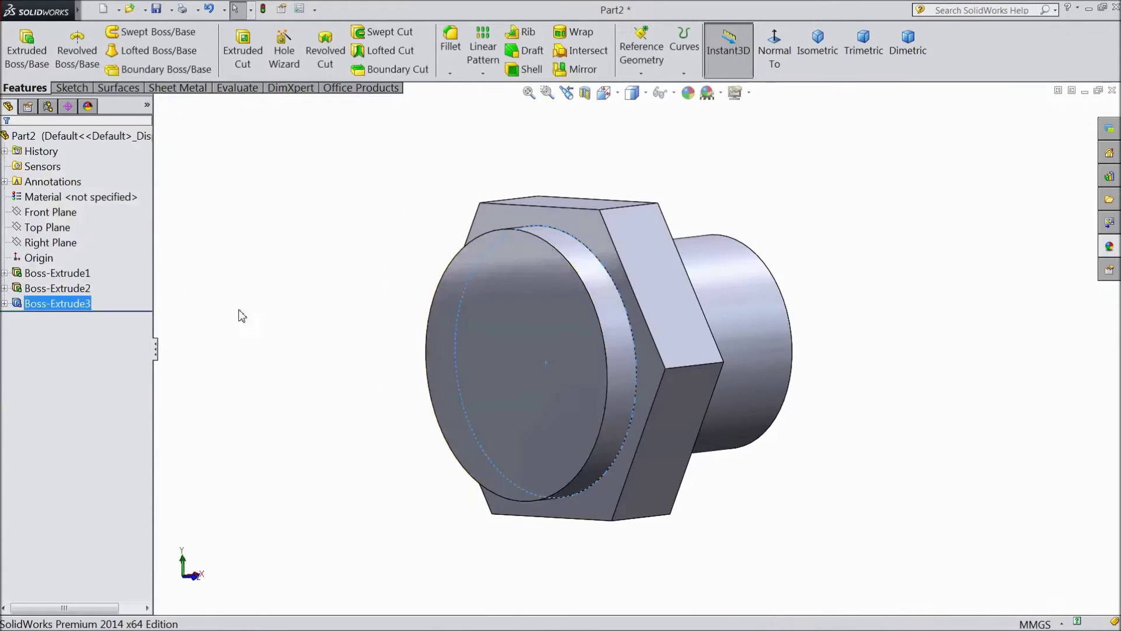
- On the collar's front face, sketch an origin-centred circle dimensioned to 5 mm
left_click(521, 401)
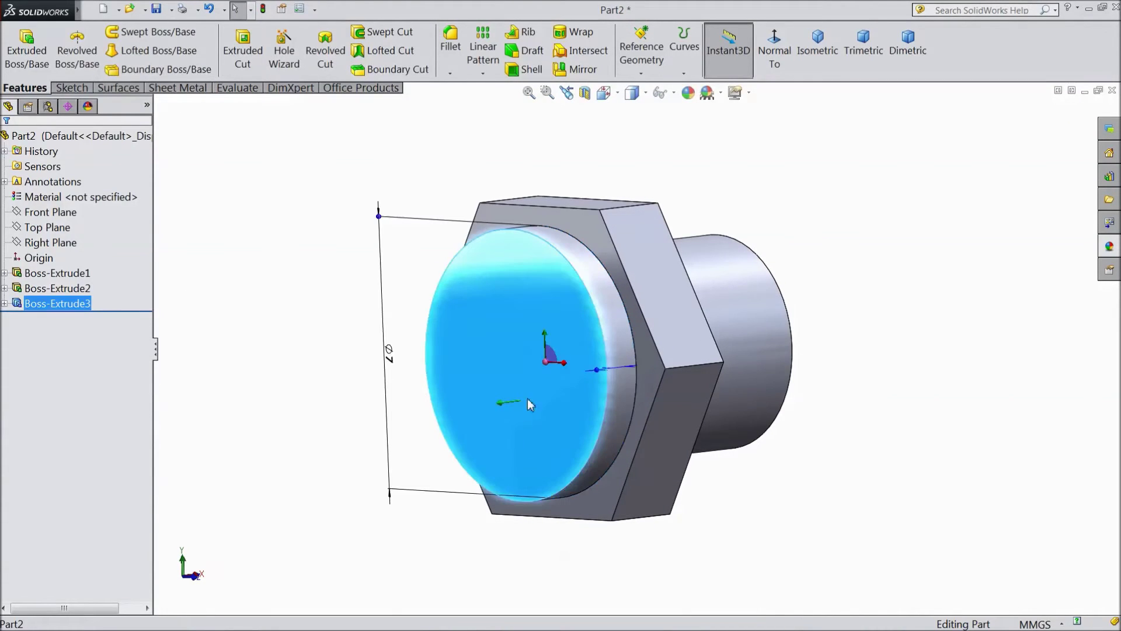
left_click(564, 368)
left_click(643, 50)
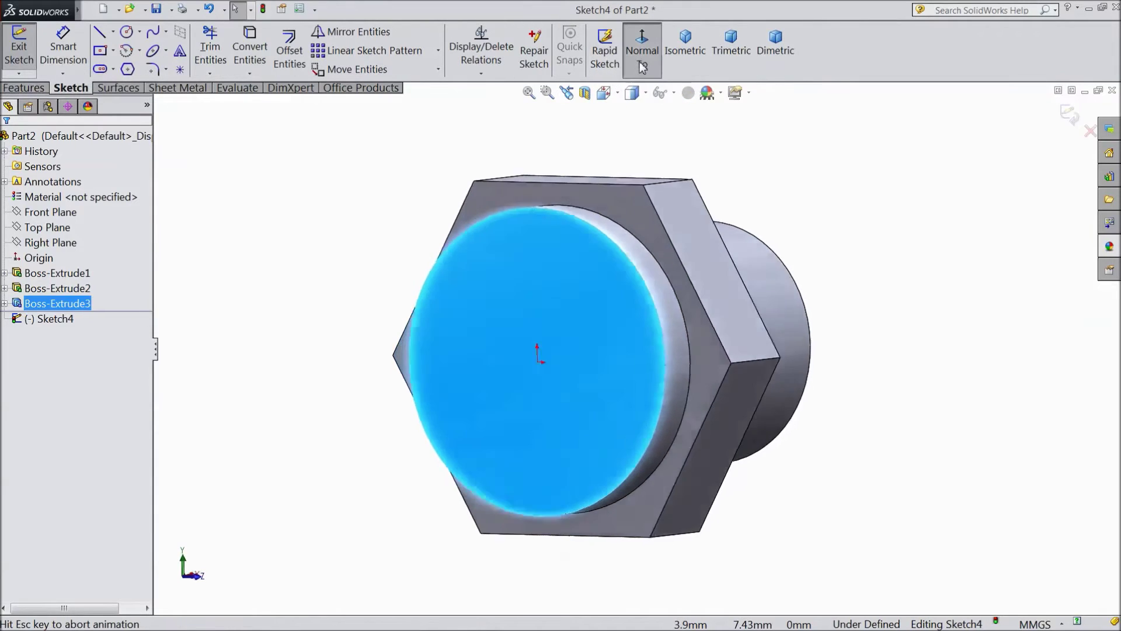
left_click(128, 32)
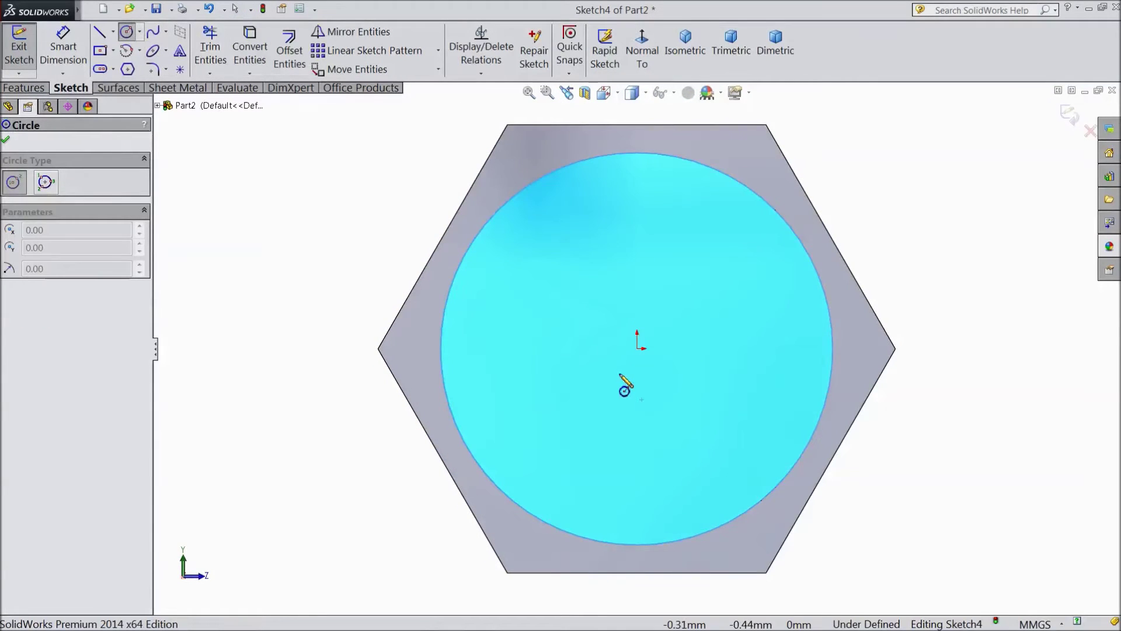
left_click(637, 349)
left_click(509, 347)
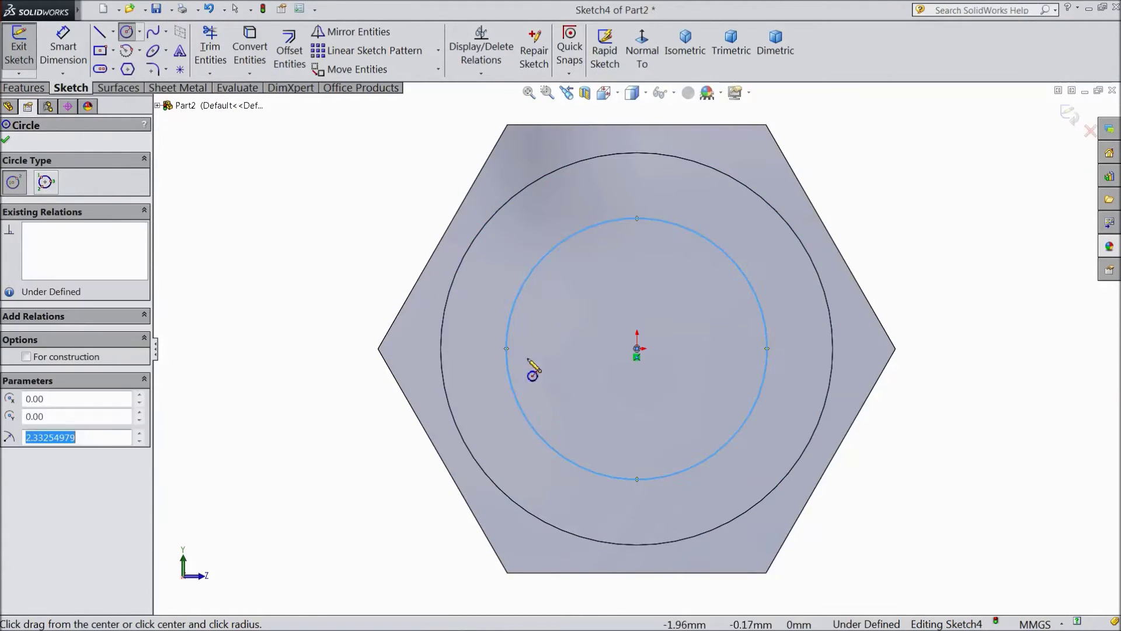
left_click(68, 64)
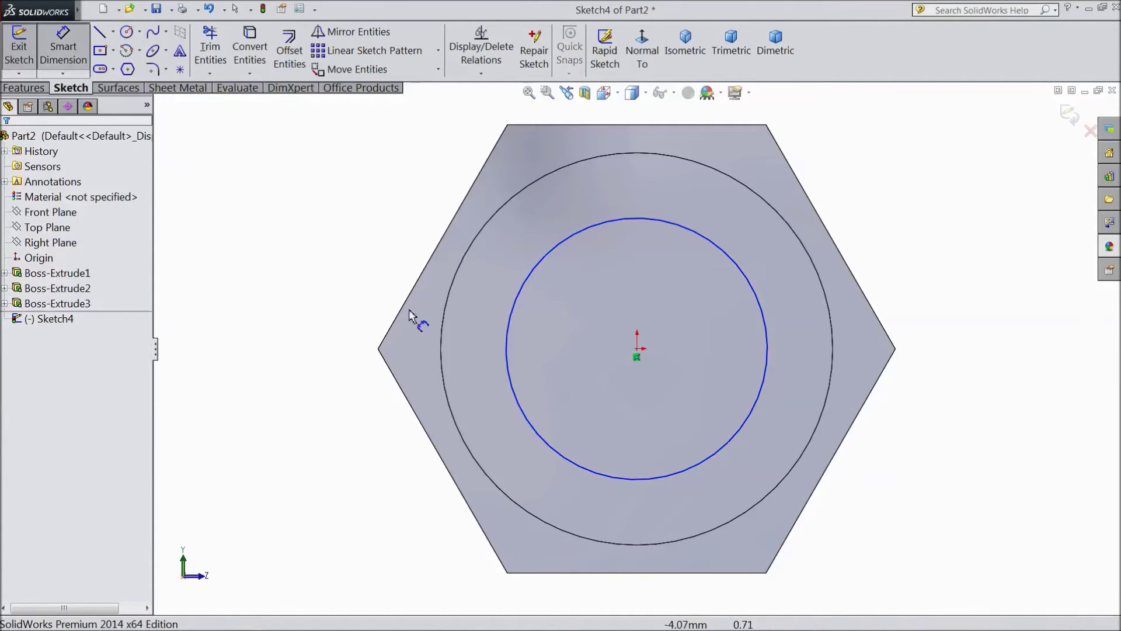
left_click(508, 338)
left_click(305, 358)
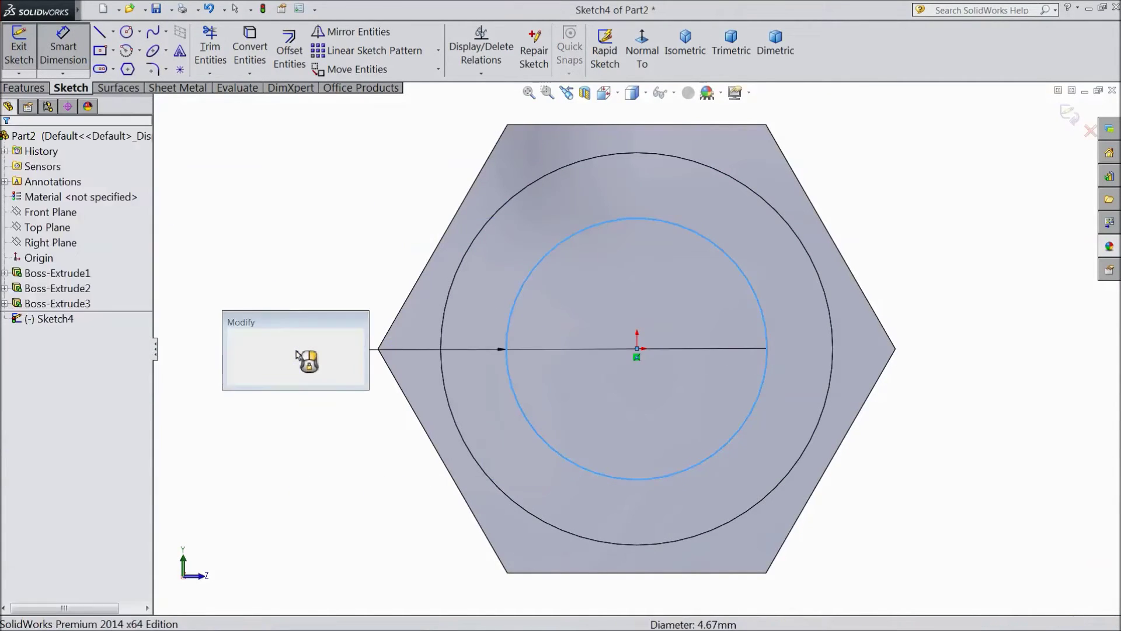
type("5")
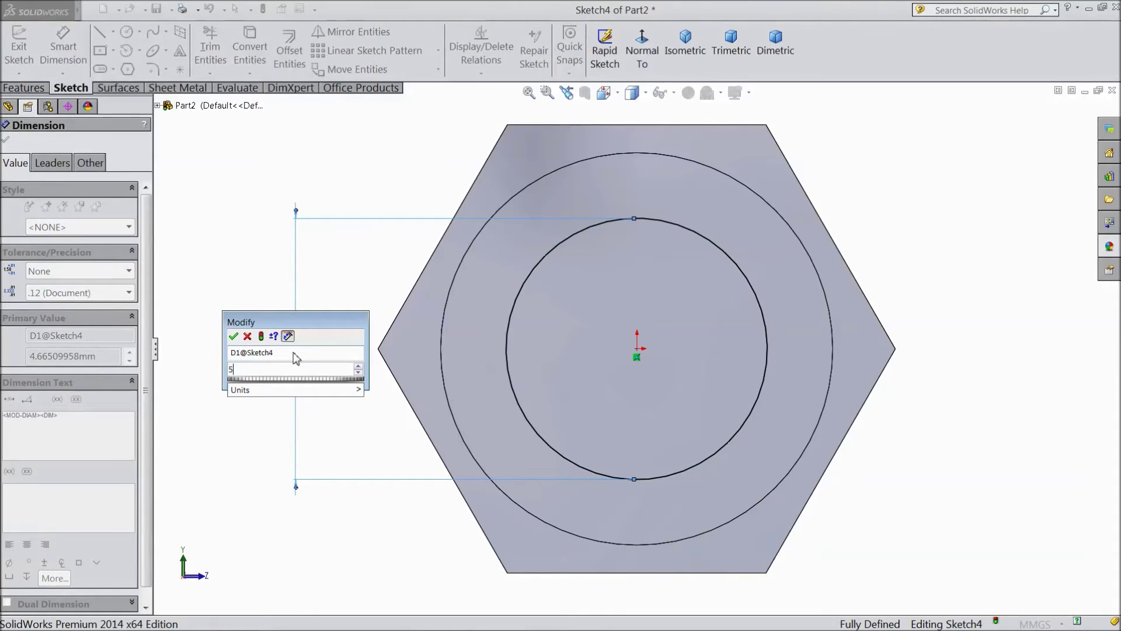
left_click(234, 336)
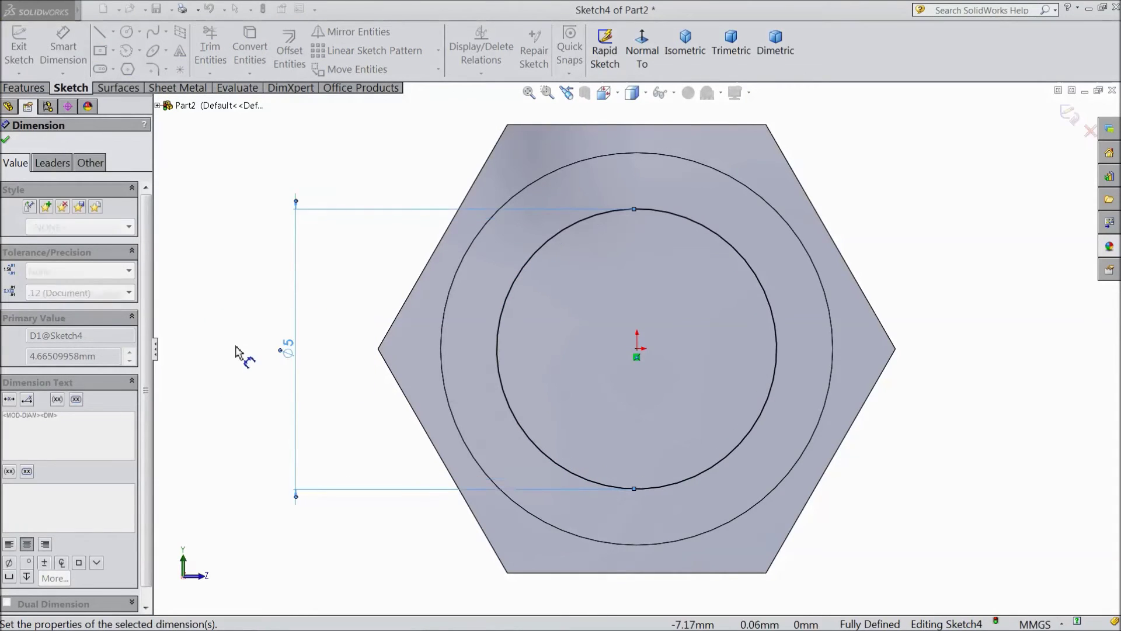
left_click(6, 141)
left_click(22, 88)
- Extrude the 5 mm circle 2 mm blind, merged, as Boss-Extrude4
left_click(27, 49)
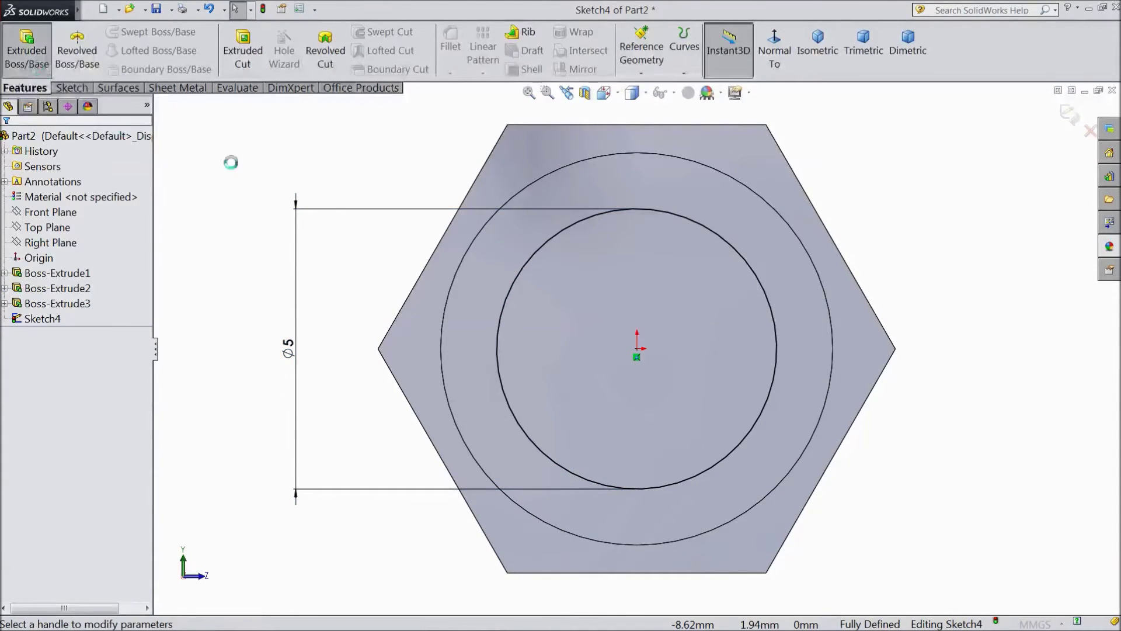
middle_click_drag(361, 267, 324, 288)
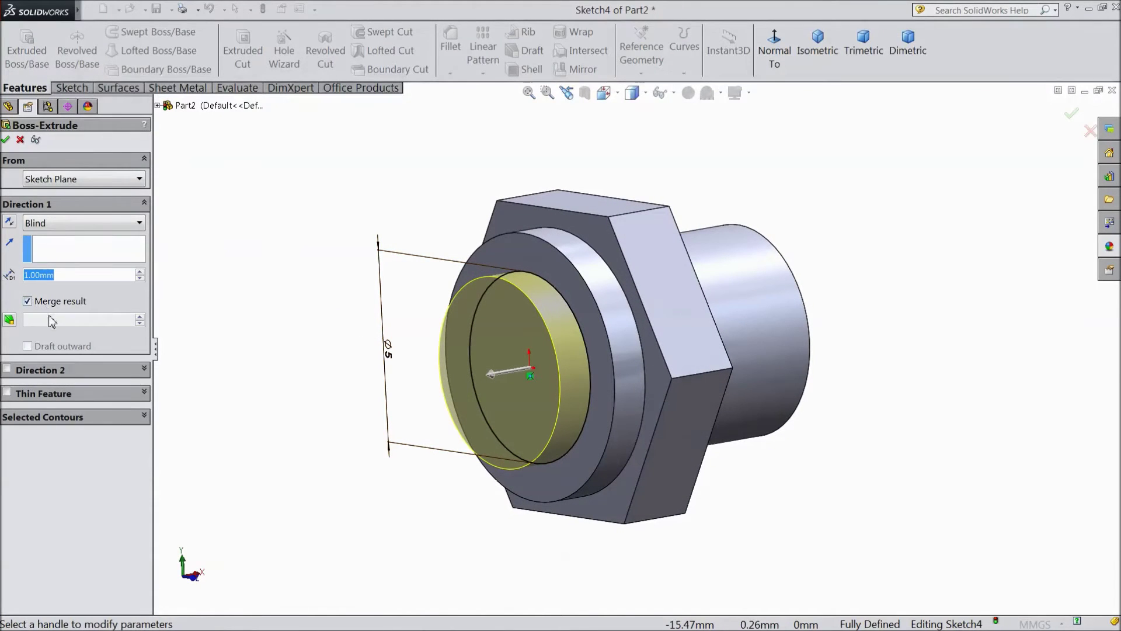
type("2")
key("Return")
middle_click_drag(307, 306, 337, 362)
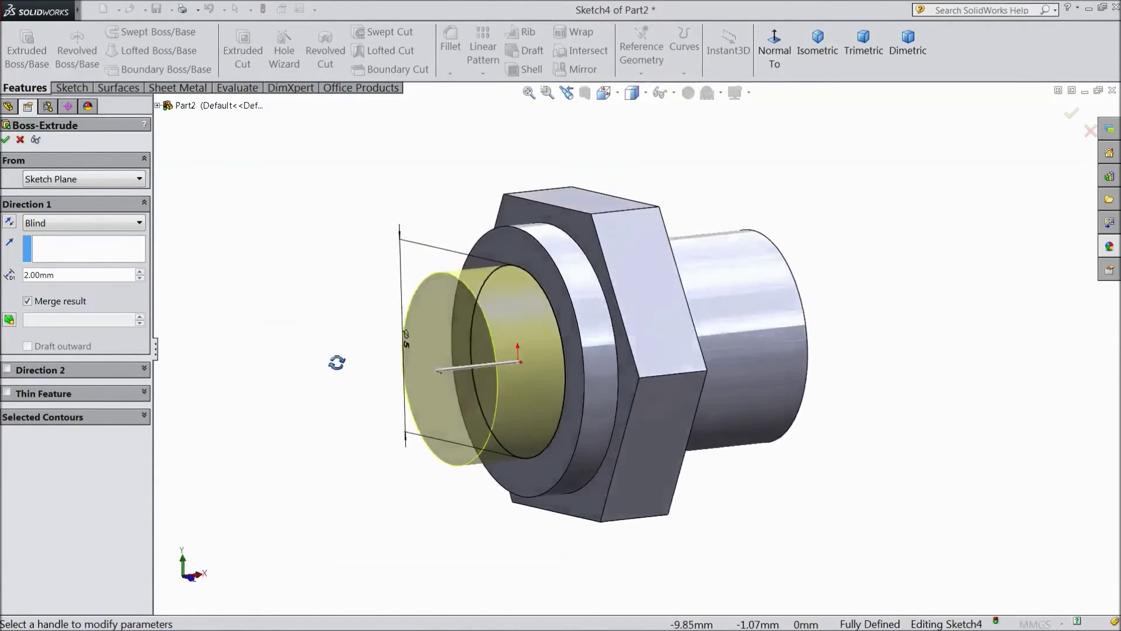
scroll(644, 375, "down", 2)
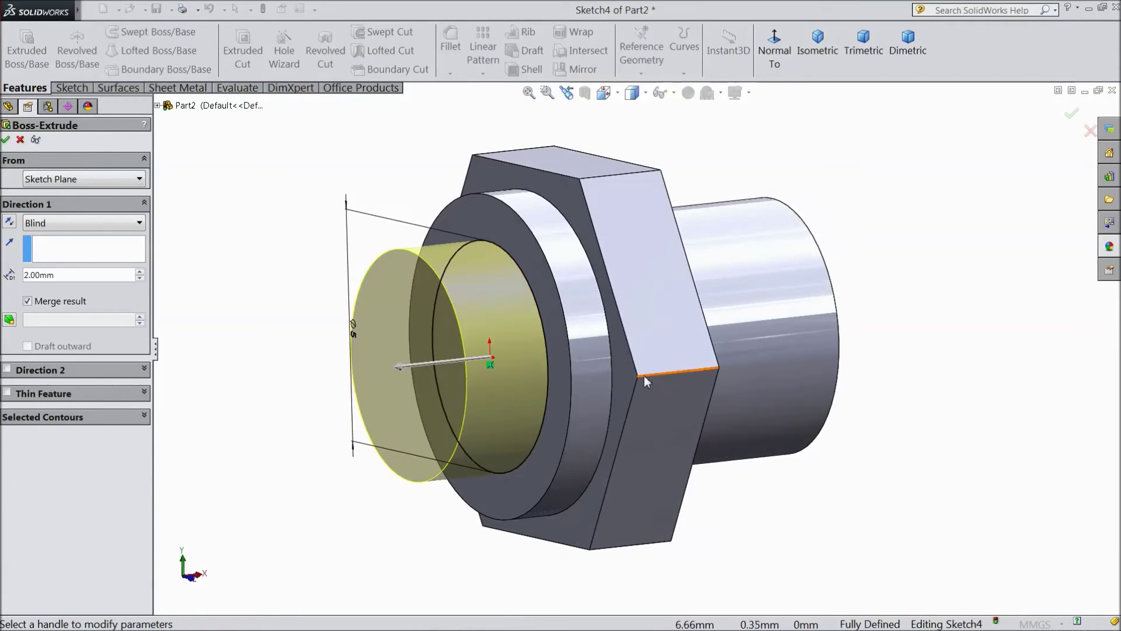
left_click(6, 141)
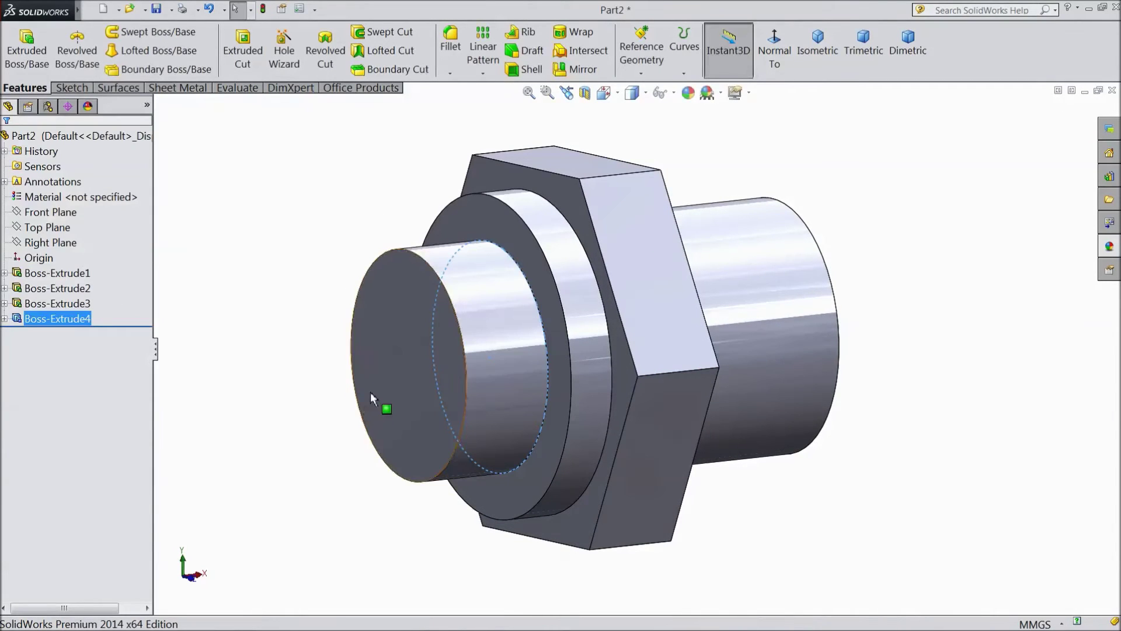
left_click(371, 390)
- On the stepped end face, sketch an origin-centred circle dimensioned to 4 mm
left_click(419, 355)
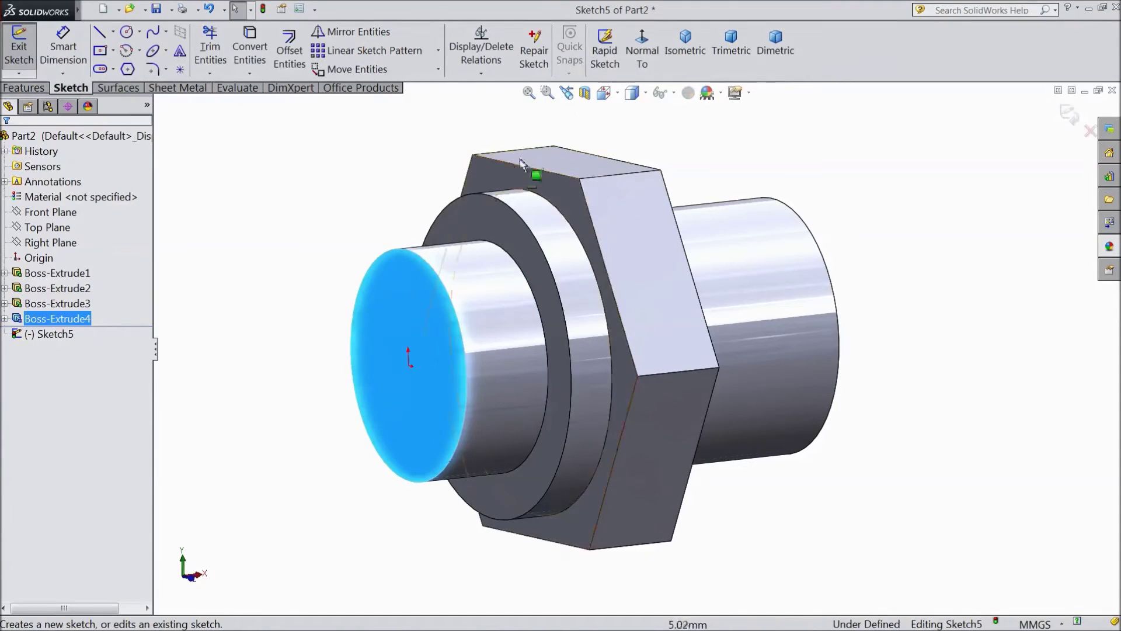
left_click(646, 53)
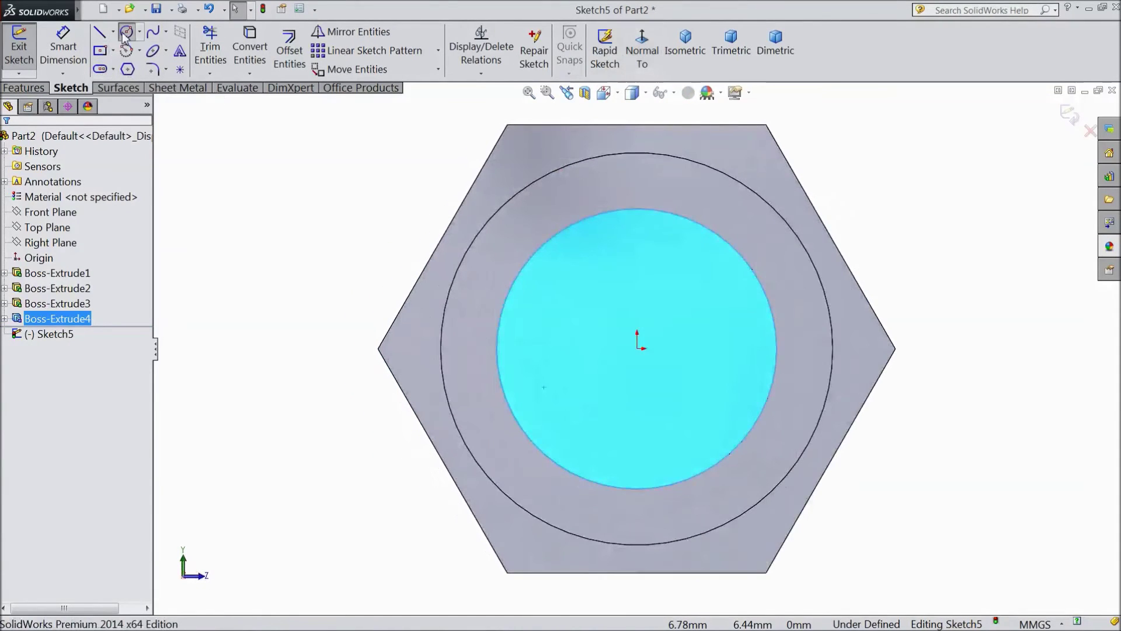
left_click(126, 32)
left_click(637, 349)
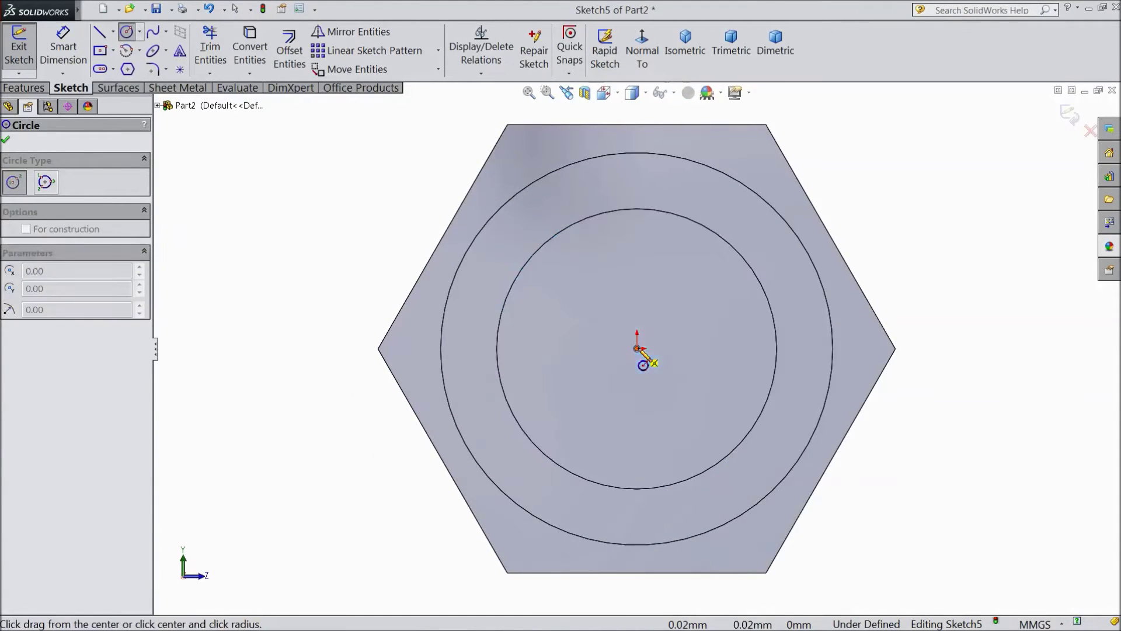
left_click(532, 349)
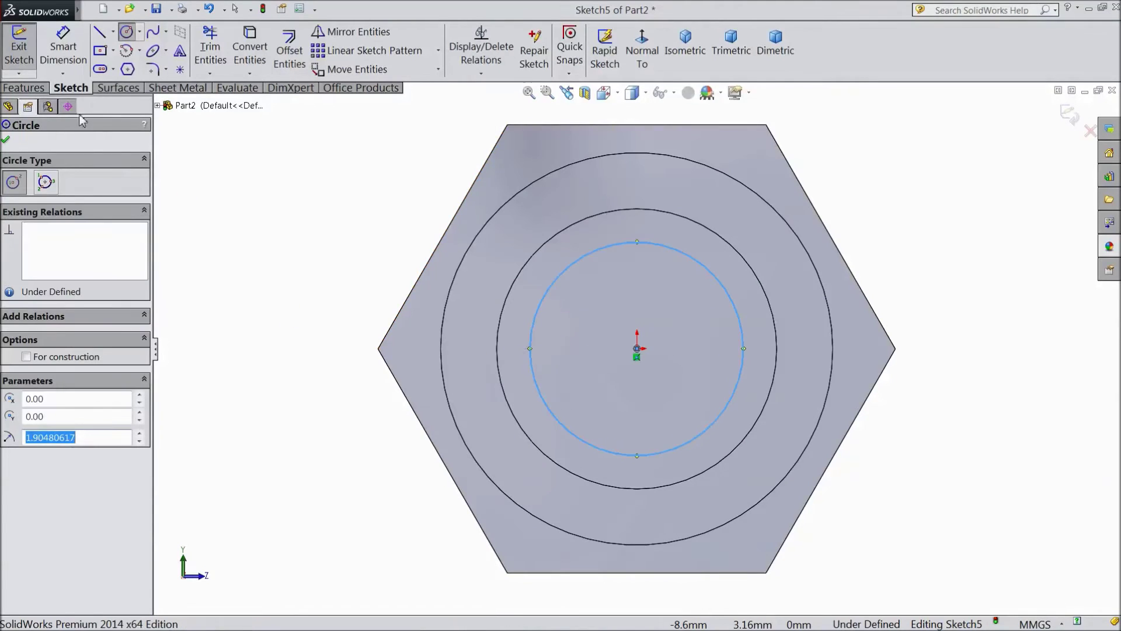
left_click(63, 48)
left_click(532, 345)
left_click(289, 349)
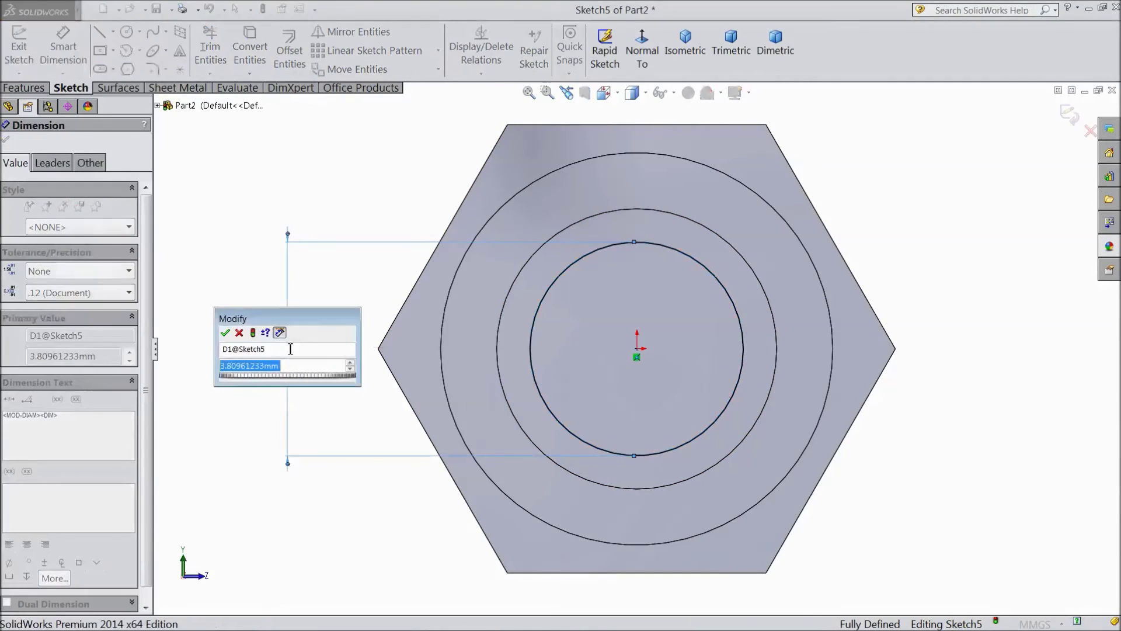
type("4")
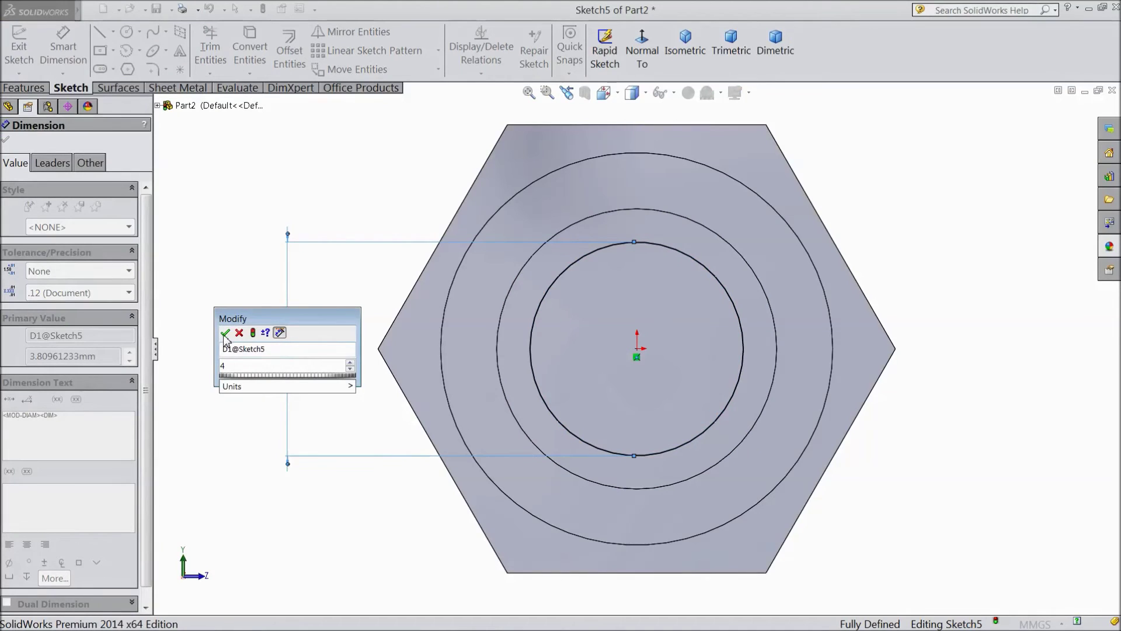
left_click(225, 333)
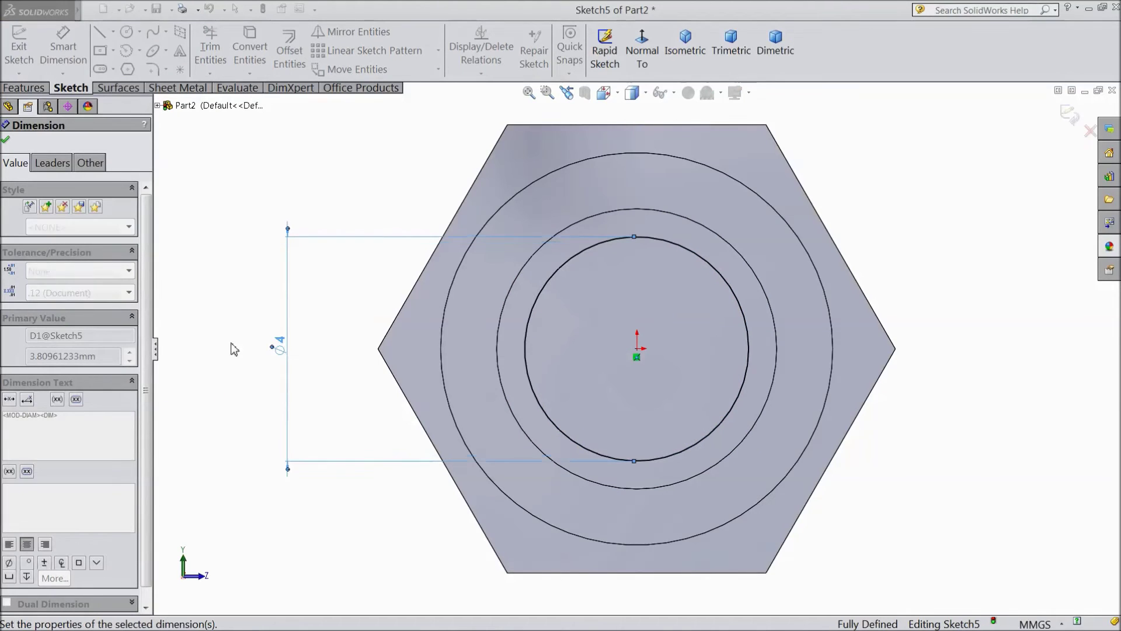
left_click(6, 142)
left_click(23, 88)
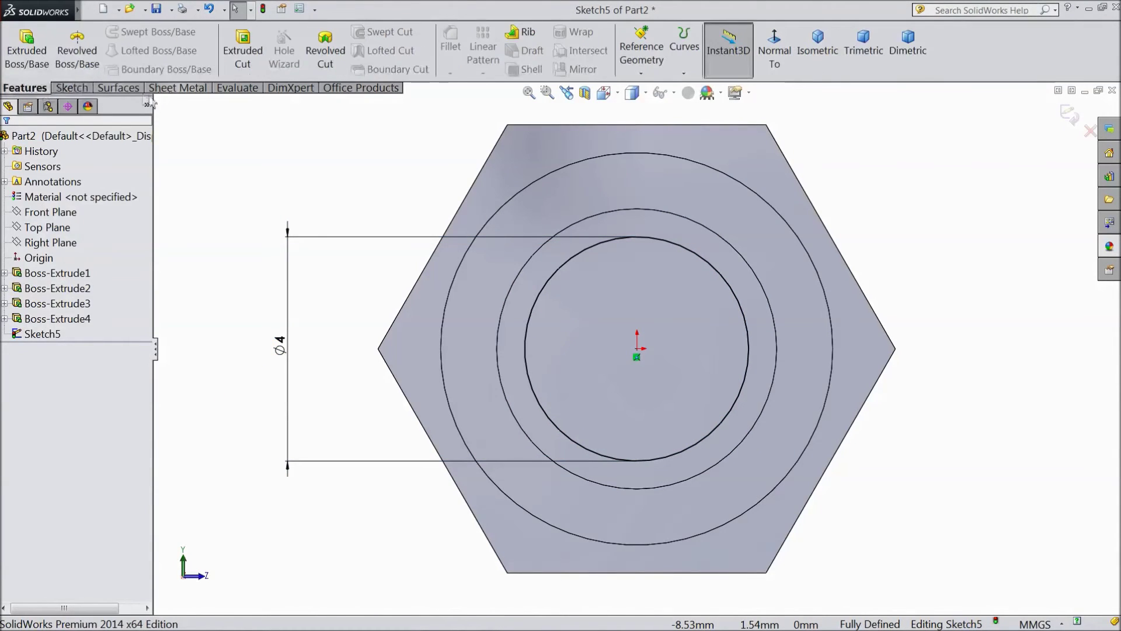
- Cut the 4 mm circle Through All as Cut-Extrude1 to form the bore
left_click(243, 52)
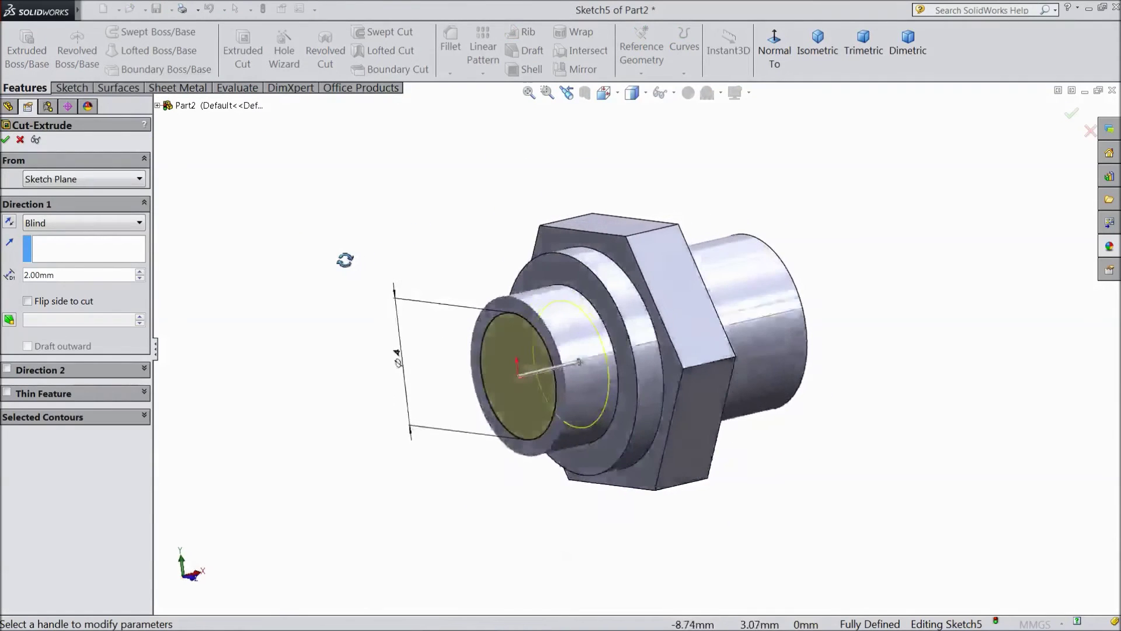
left_click(35, 223)
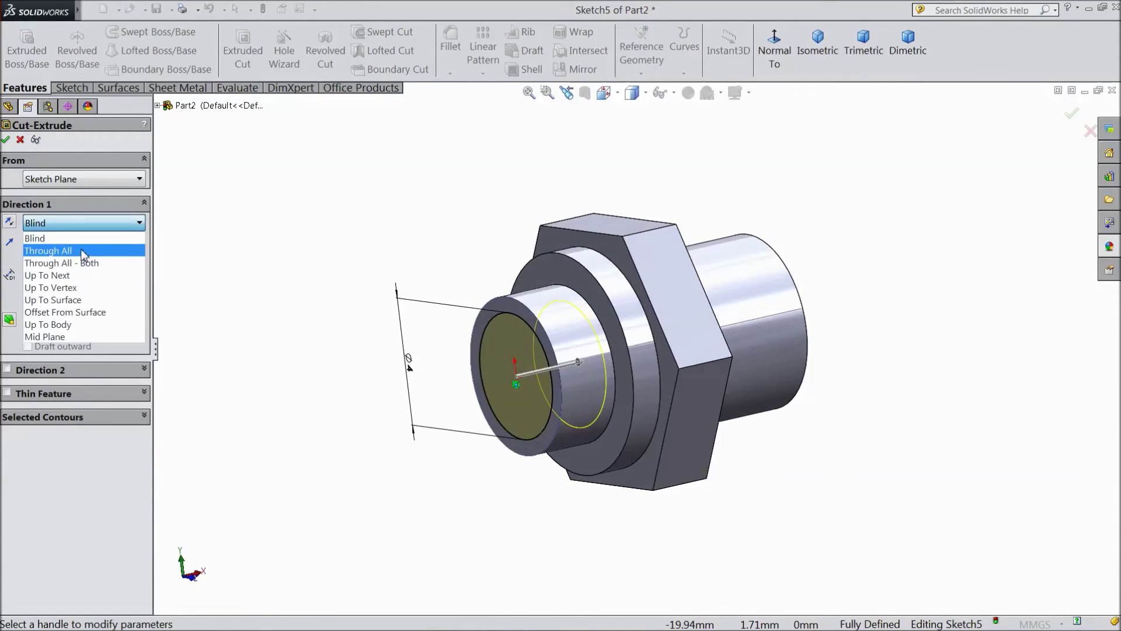
left_click(84, 250)
left_click(1073, 119)
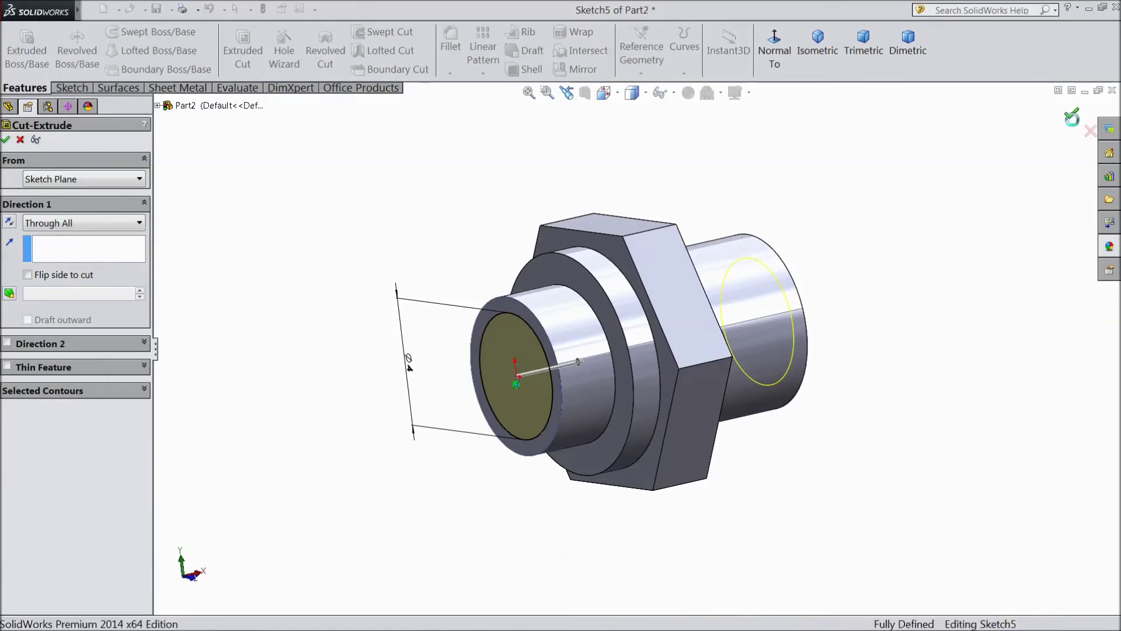
mouse_move(854, 409)
middle_mouse_down()
mouse_move(788, 438)
mouse_move(696, 455)
mouse_move(873, 450)
mouse_move(939, 433)
mouse_move(772, 487)
mouse_move(873, 496)
middle_mouse_up()
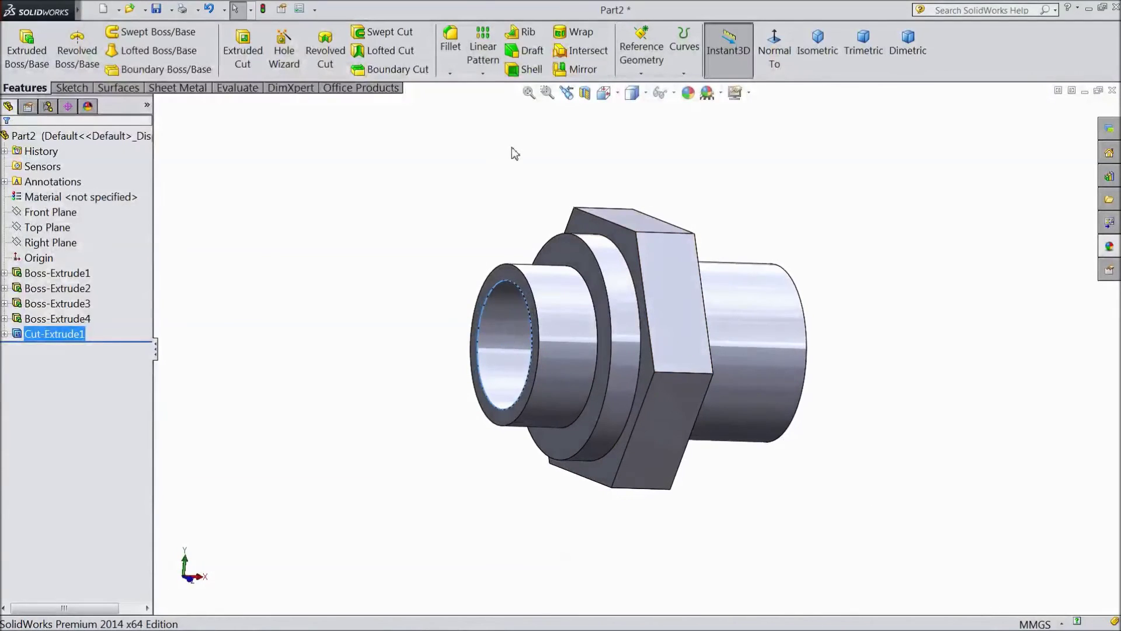
- Add Chamfer1, 0.25 mm at 45°, to the front and far outer end edges
left_click(451, 76)
left_click(473, 105)
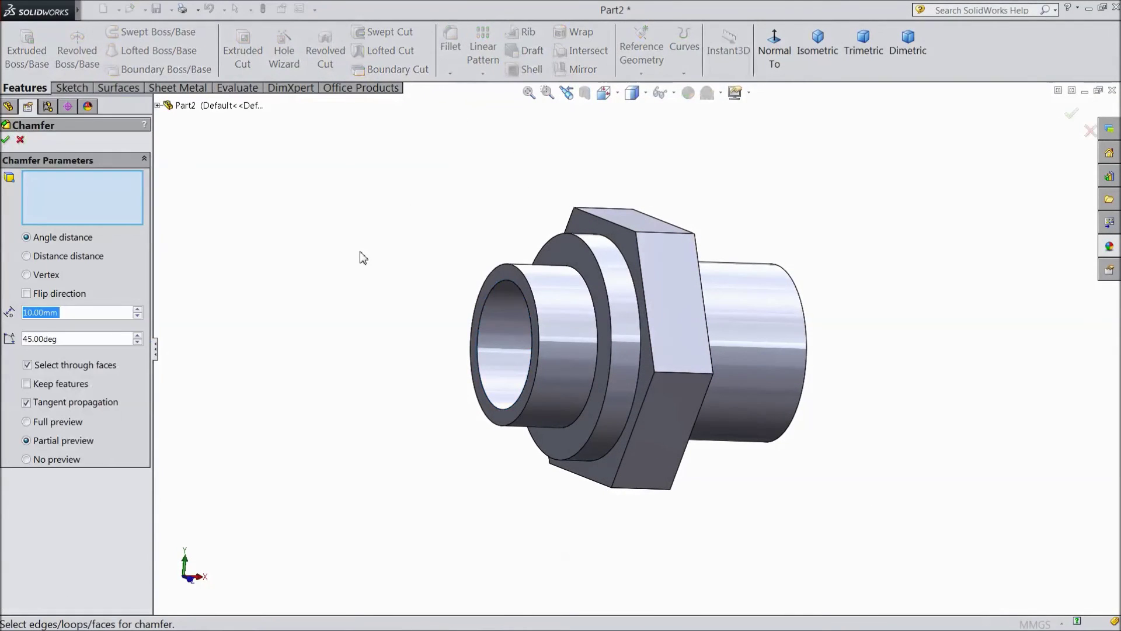
type("0.2")
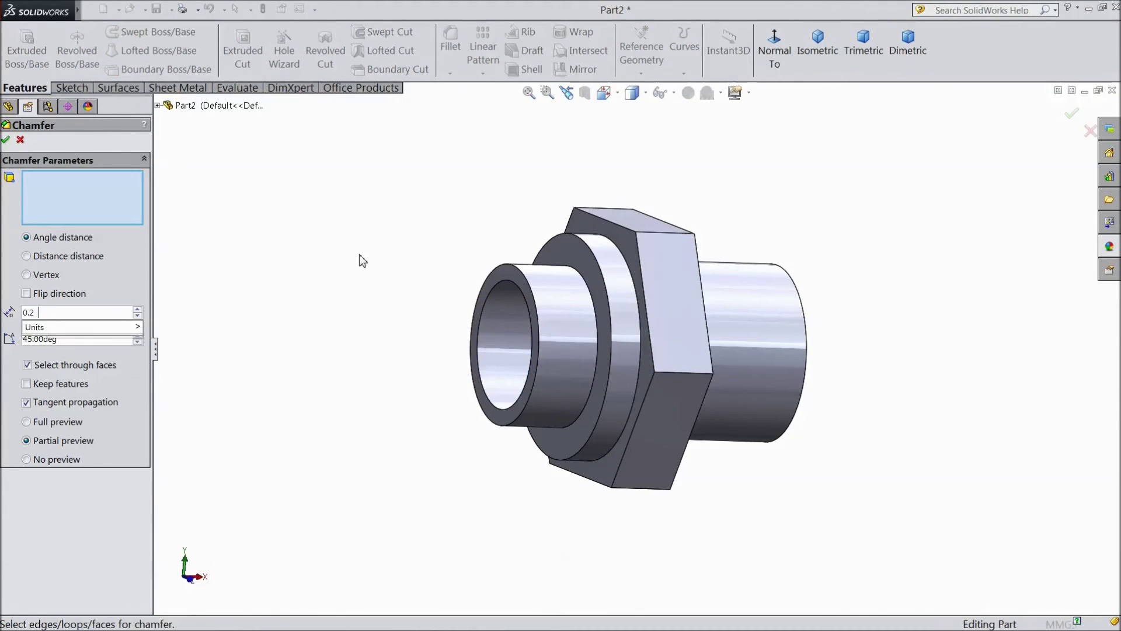
type("5")
key("Return")
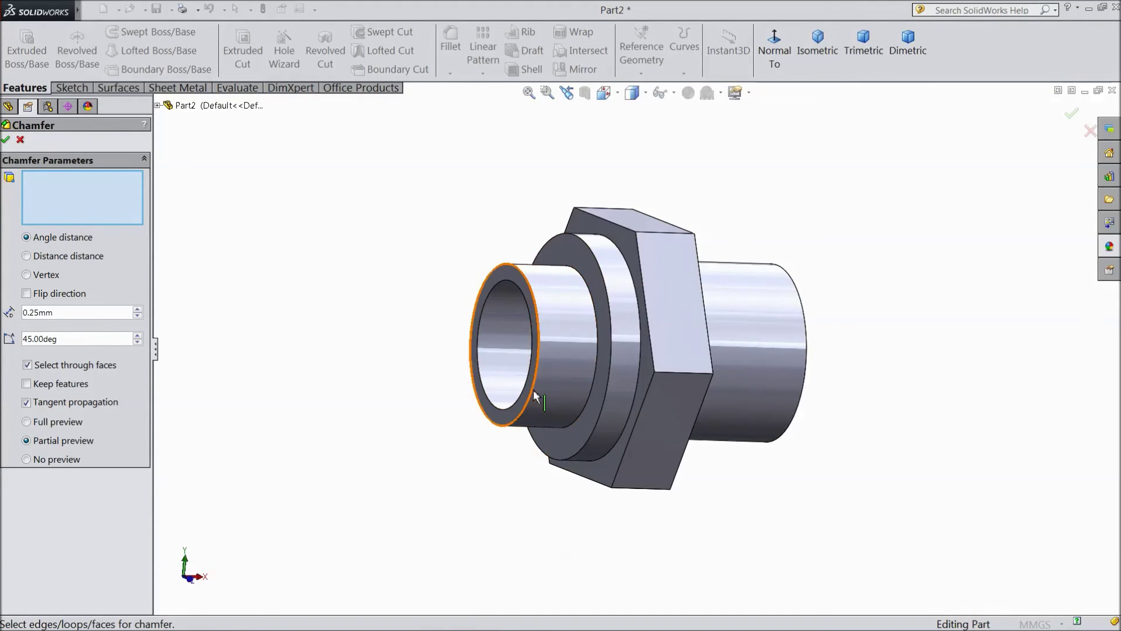
left_click(534, 396)
middle_click_drag(581, 434, 717, 501)
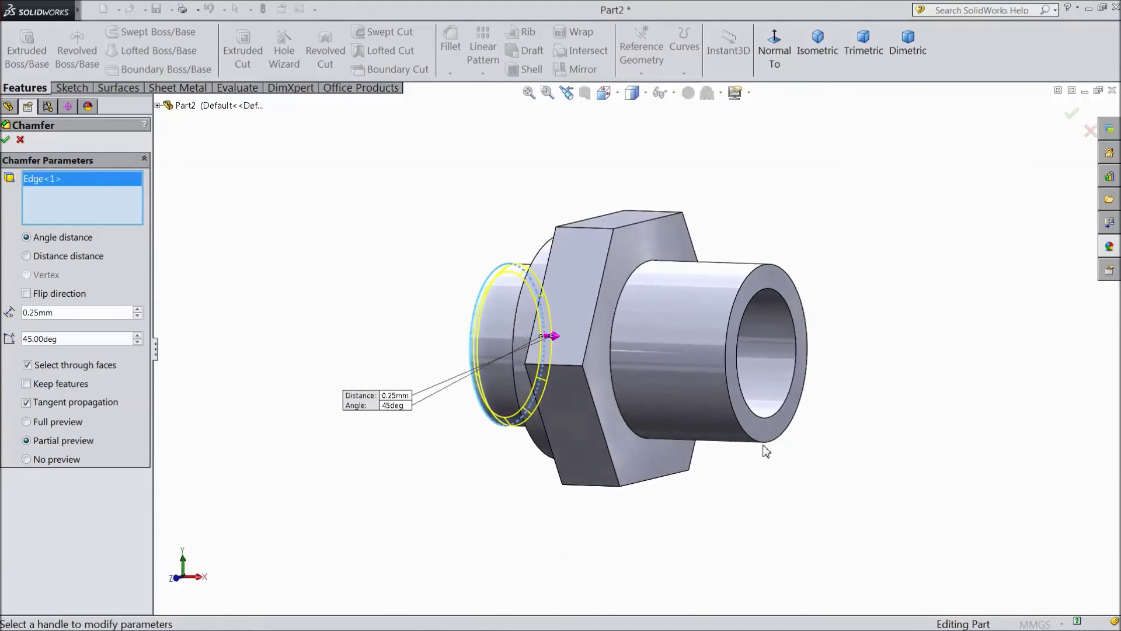
left_click(766, 438)
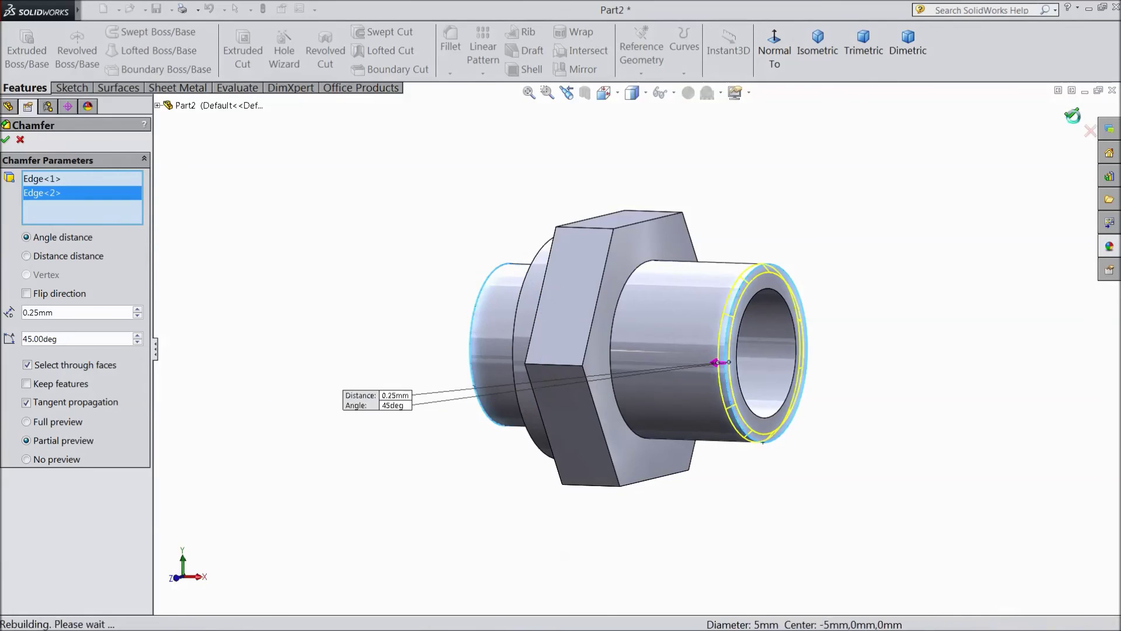
key("Return")
middle_click_drag(848, 386, 850, 424)
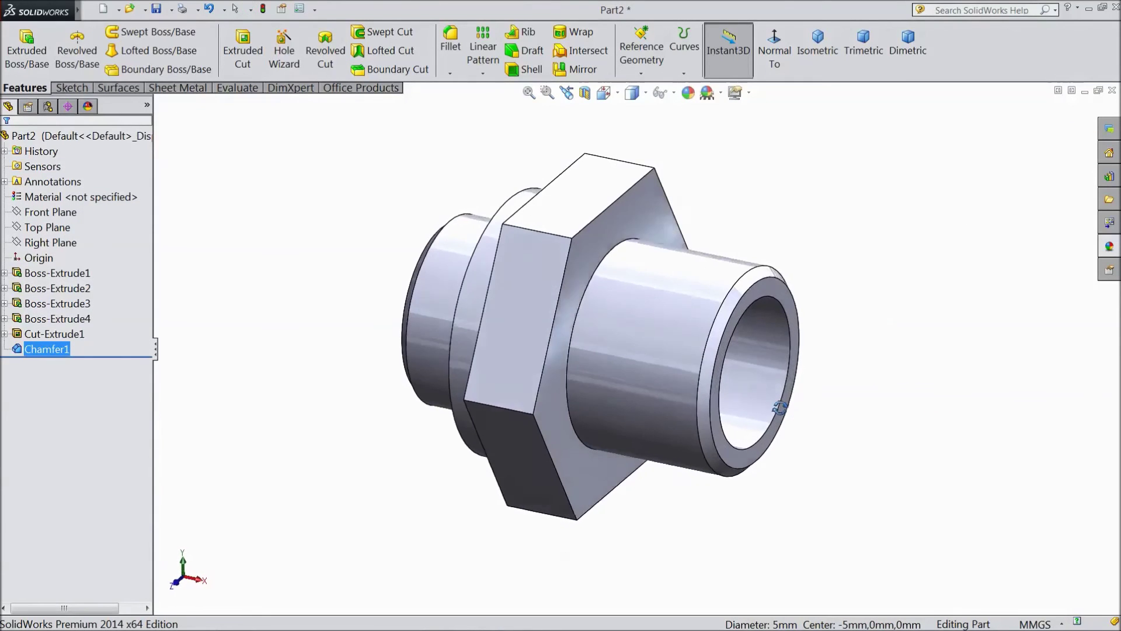
middle_click_drag(815, 421, 780, 400)
- Apply the Metal > Steel 'satin finish stainless steel' appearance to Part2
left_click(278, 165)
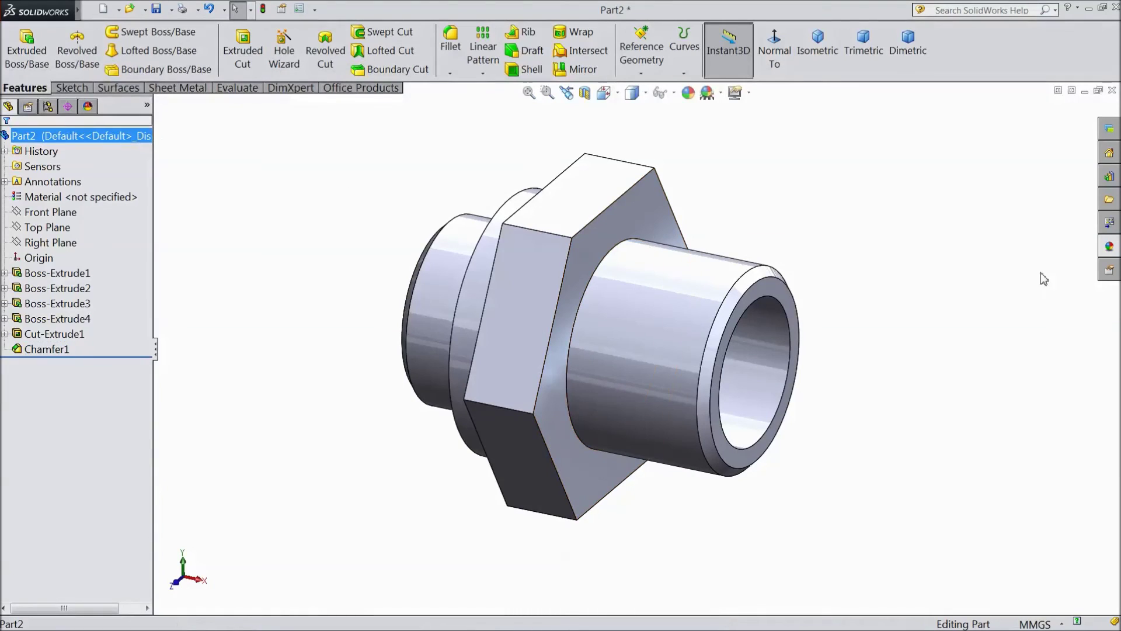
left_click(1110, 251)
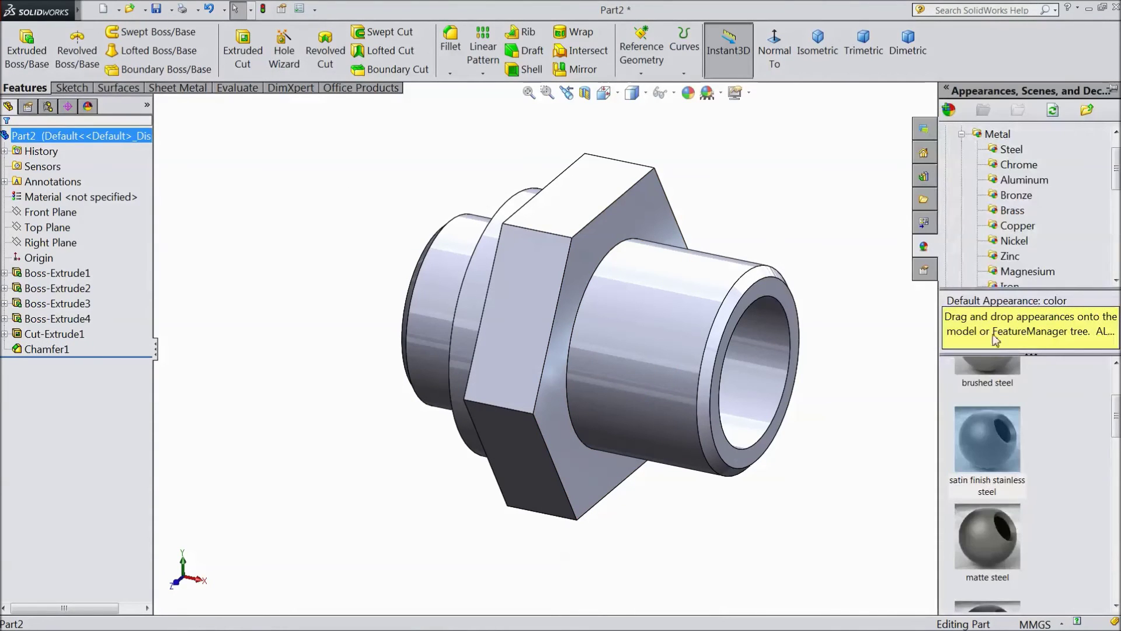
double_click(1001, 466)
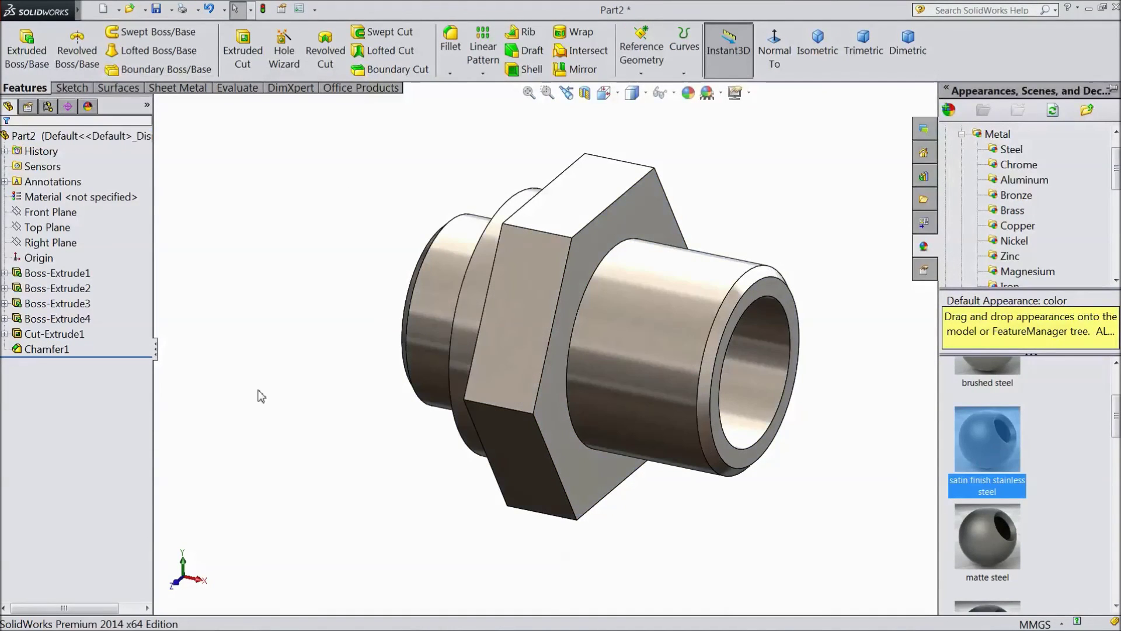